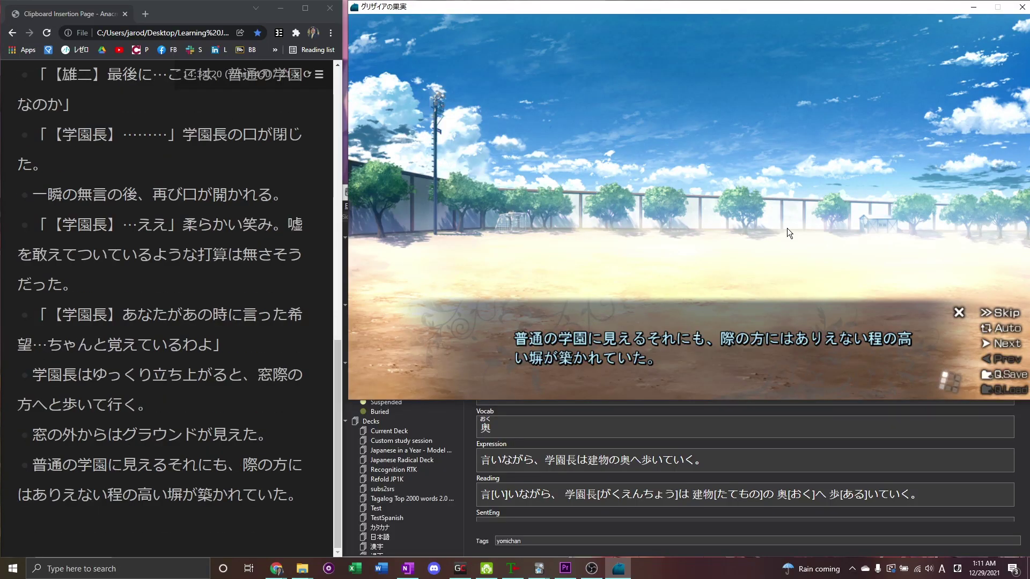
Step: Advance the visual novel so its next 学園長 line appears on the clipboard page
left_click(787, 227)
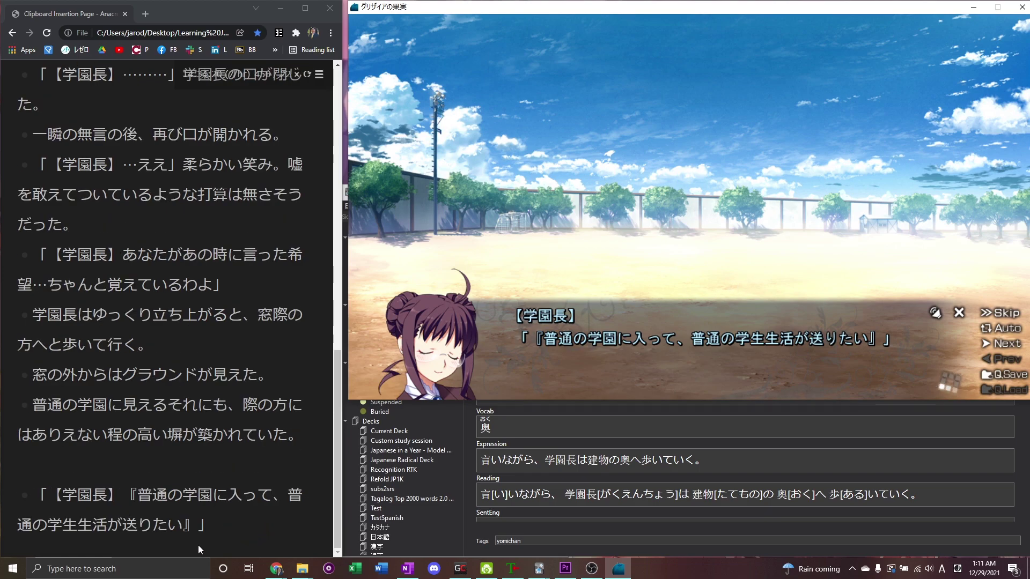
Step: Add 普通 from Yomichan as a new Anki note and generate furigana in its Reading field
mouse_move(153, 495)
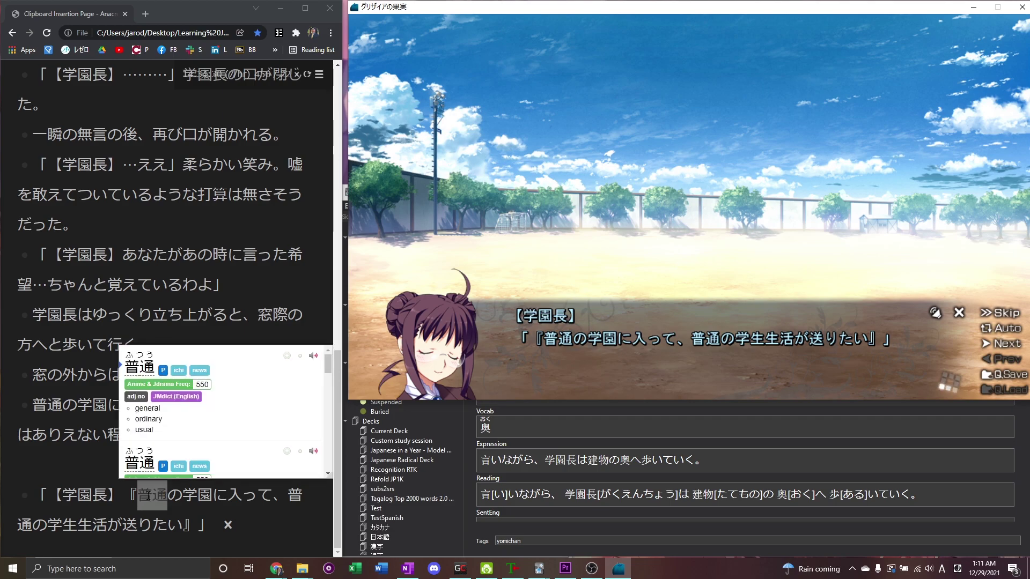
left_click(287, 355)
left_click(556, 439)
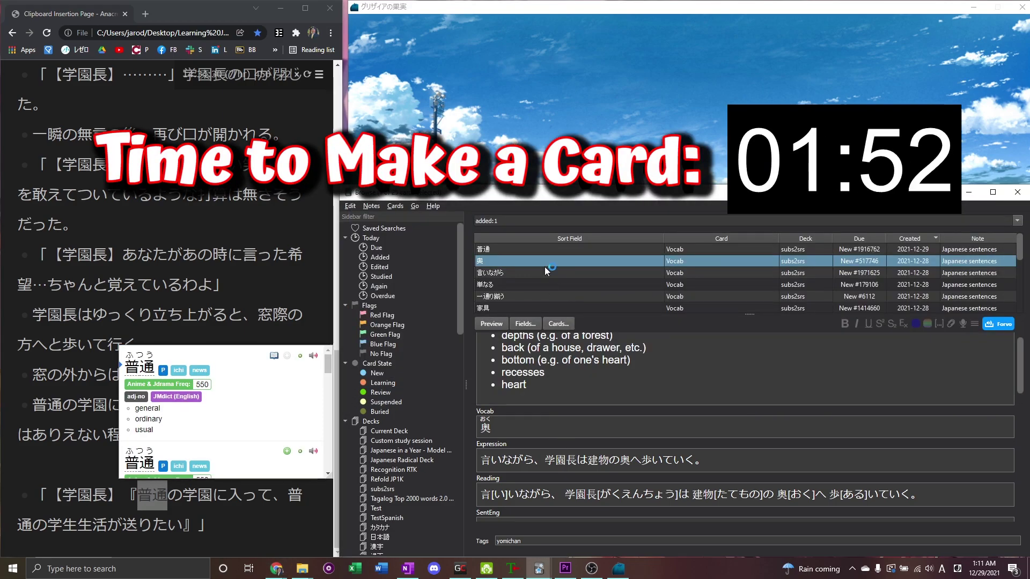
left_click(570, 400)
key("Tab")
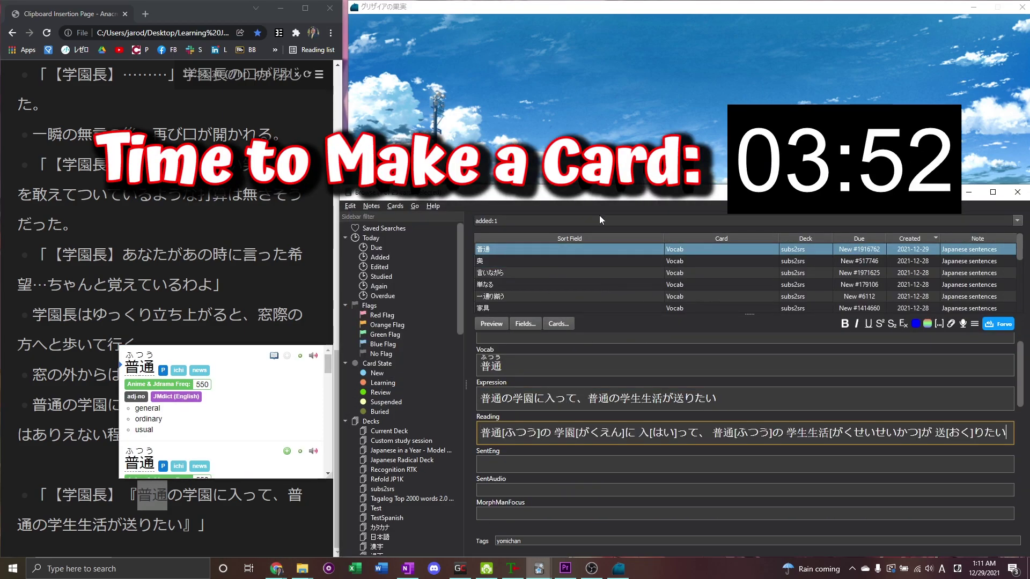
Step: Record the game's voice line with ShareX, paste it into SentAudio, and preview the card
left_click(630, 9)
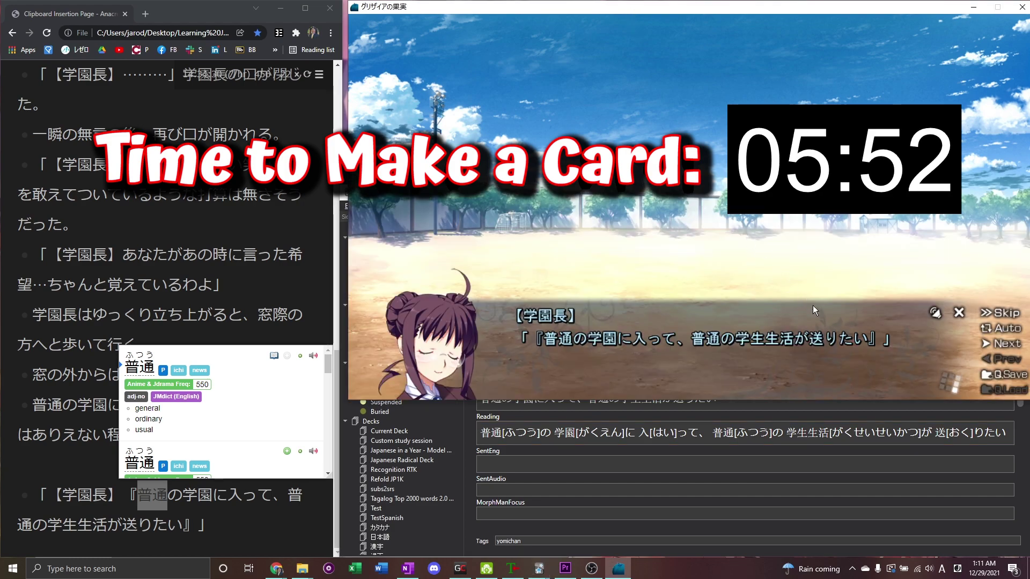
key("shift+Print")
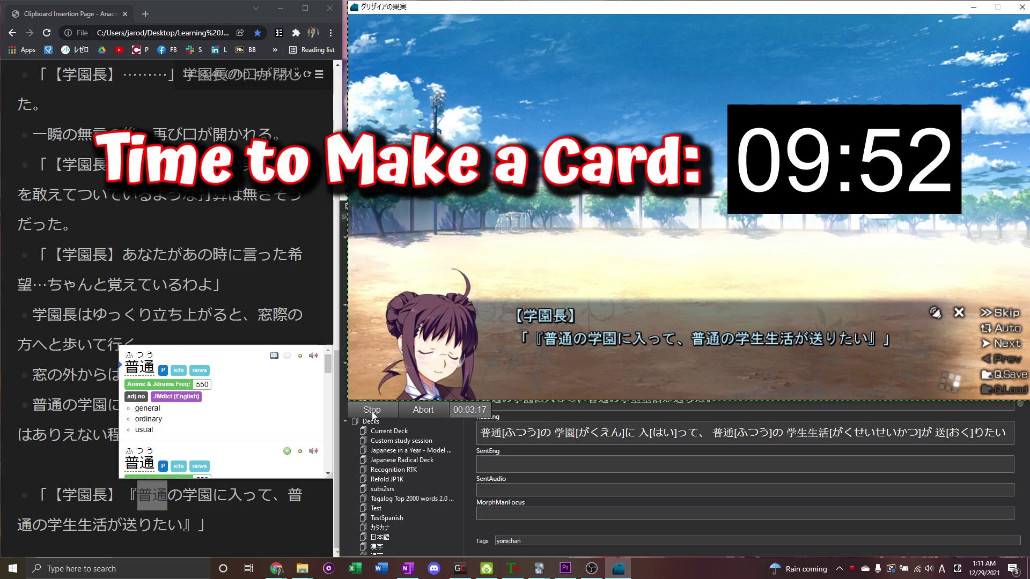
left_click(375, 411)
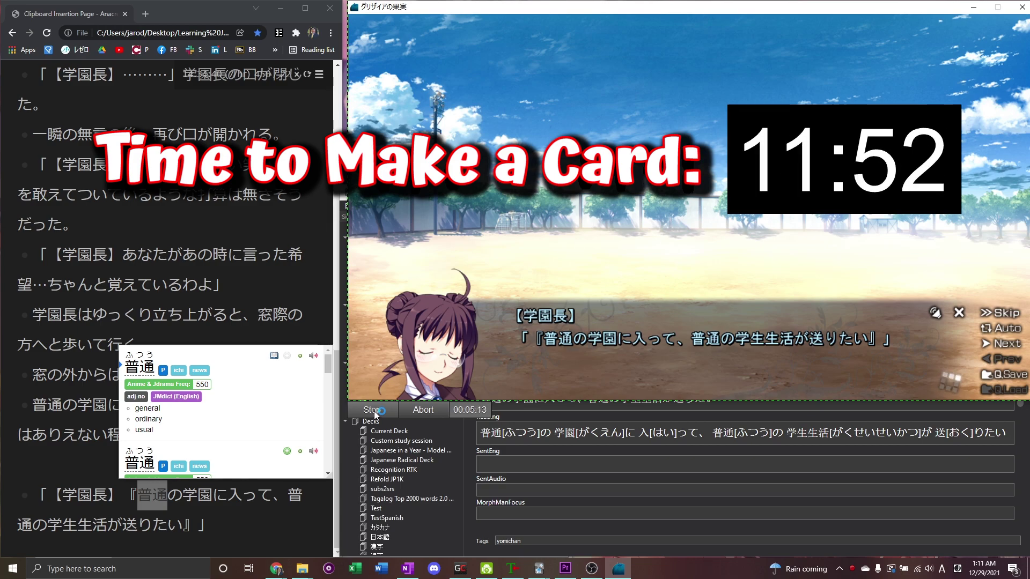
left_click(597, 490)
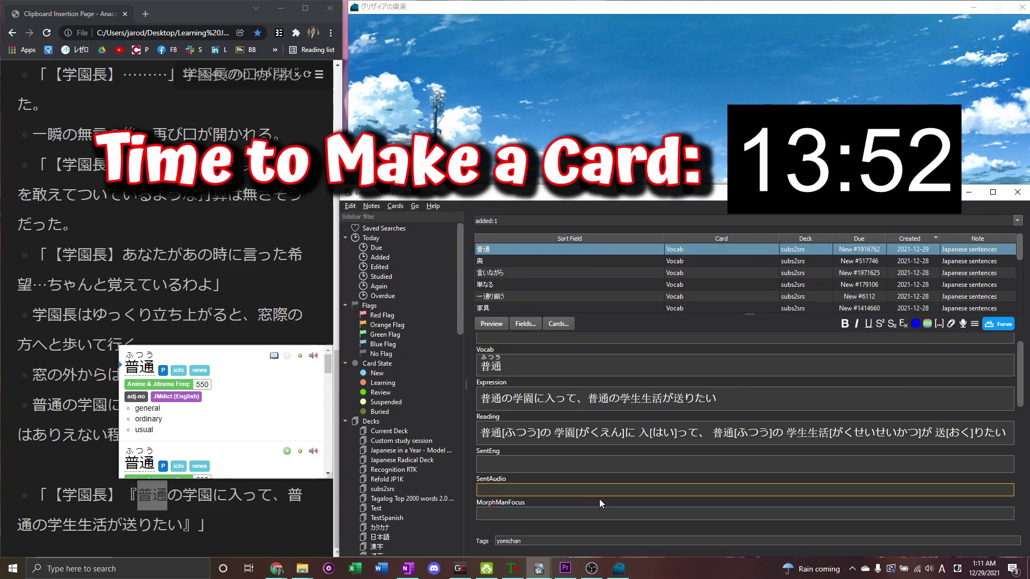
key("ctrl+v")
left_click(491, 324)
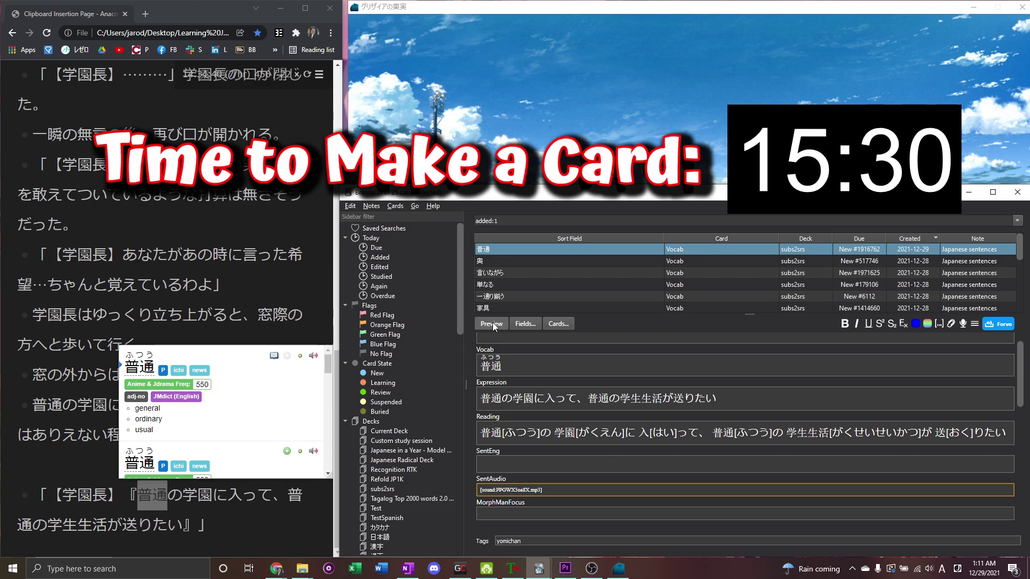
Step: Show the back of the 普通 card preview, then open the Animecards Visual Novels guide
left_click(847, 428)
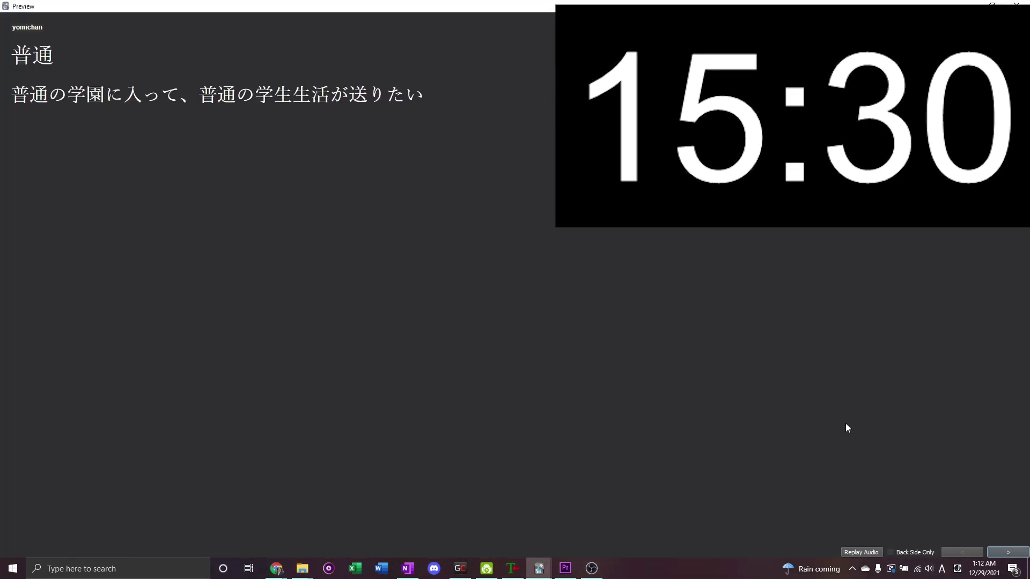
left_click(1007, 552)
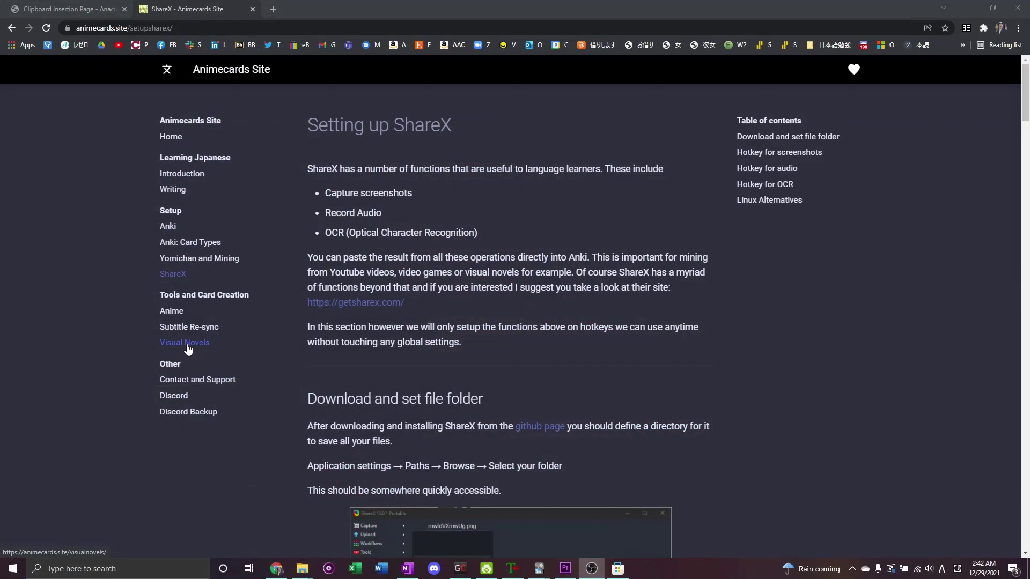
left_click(189, 343)
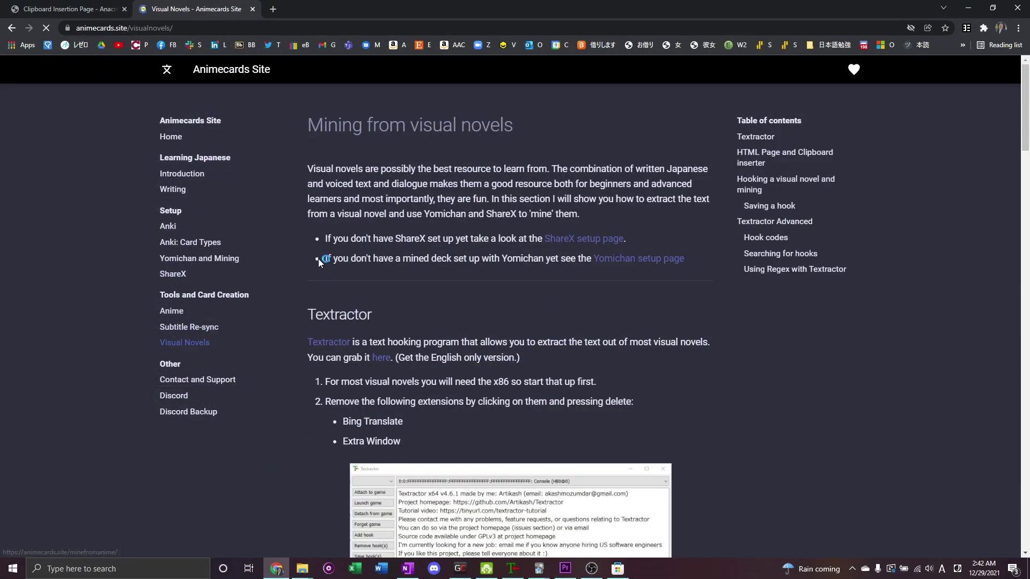
Step: Scroll down through the Visual Novels mining guide
scroll(312, 259, "down", 15)
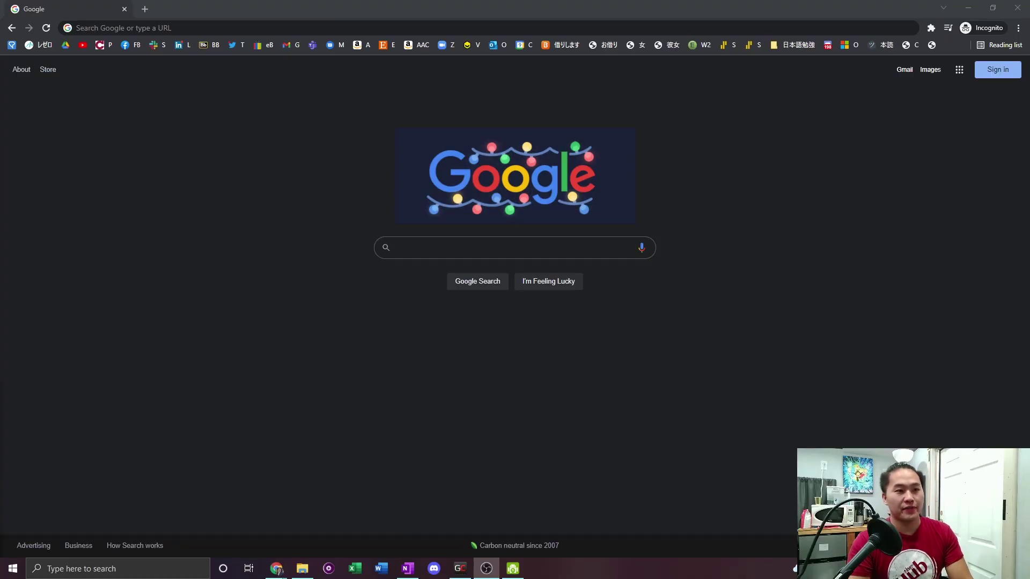
Step: Search Google for 'textractor' and open the Artikash/Textractor GitHub repository
left_click(439, 256)
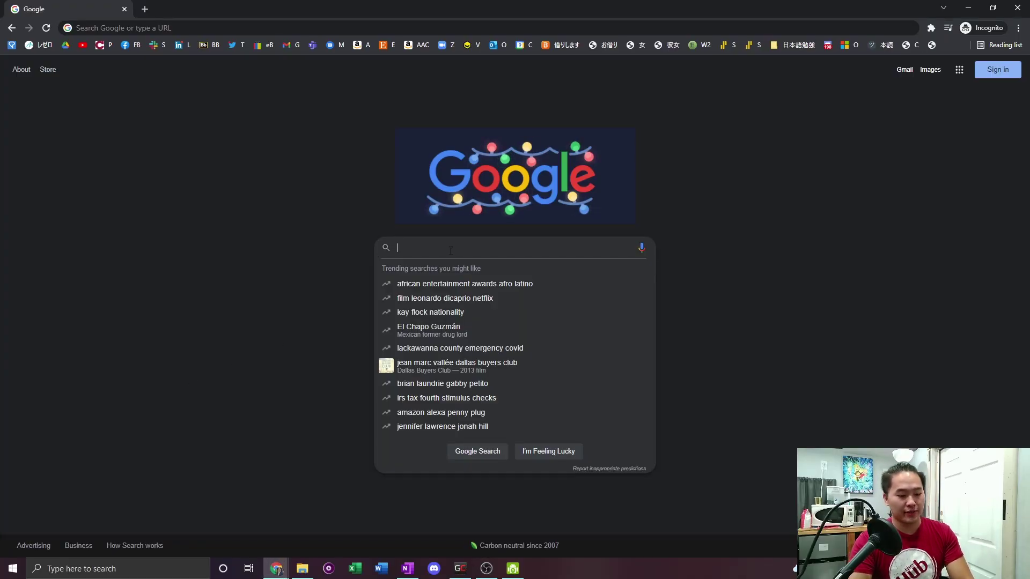
type("textractor")
key("Return")
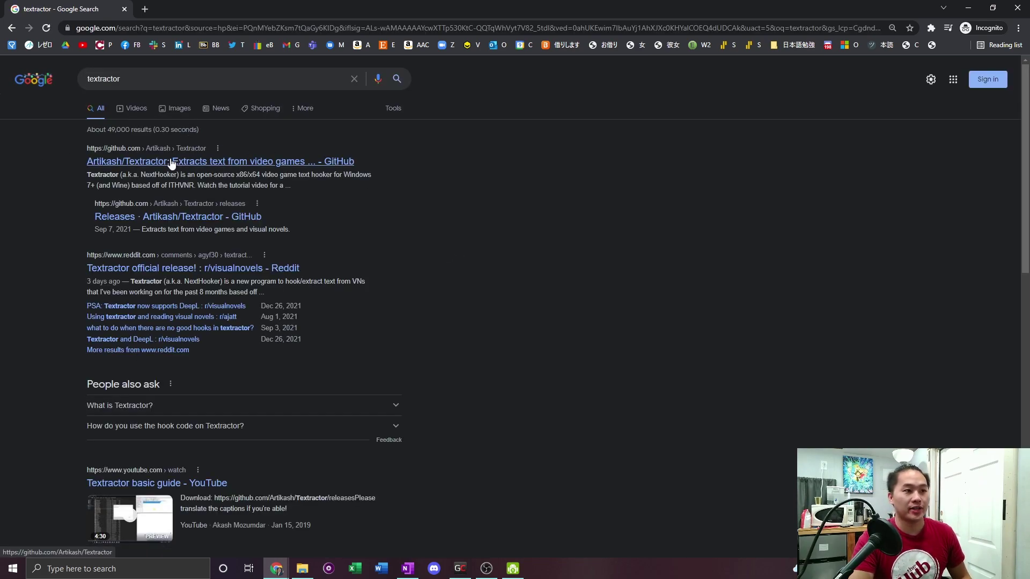
left_click(184, 162)
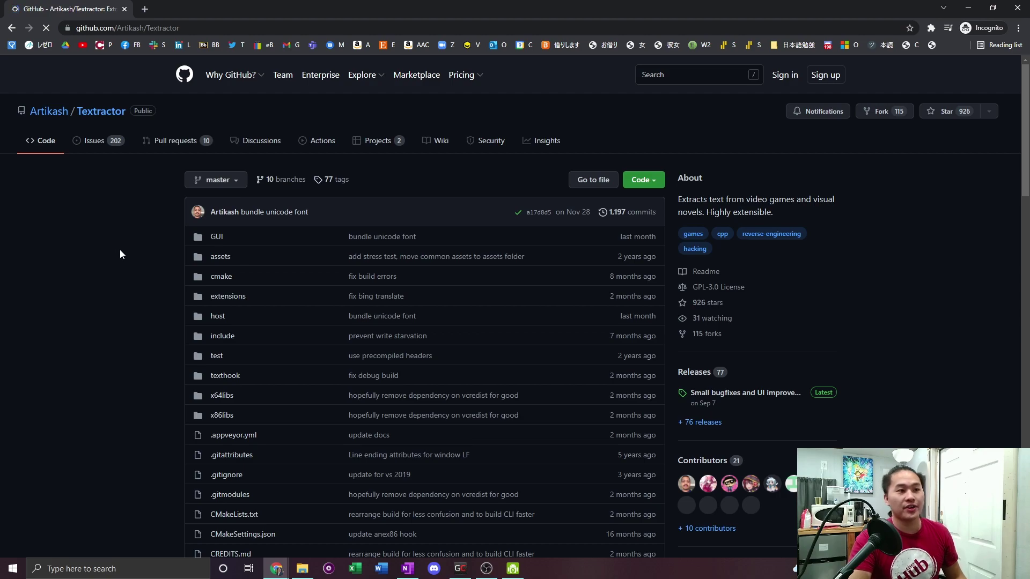
Step: Go to the Textractor releases page and look over the v5.0.1 assets
scroll(110, 245, "down", 15)
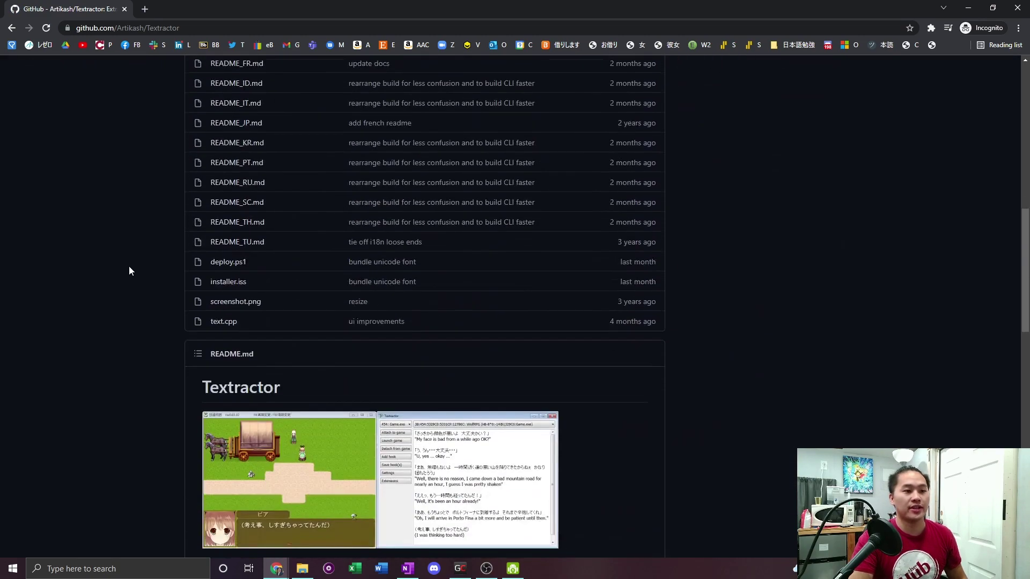
scroll(130, 272, "down", 4)
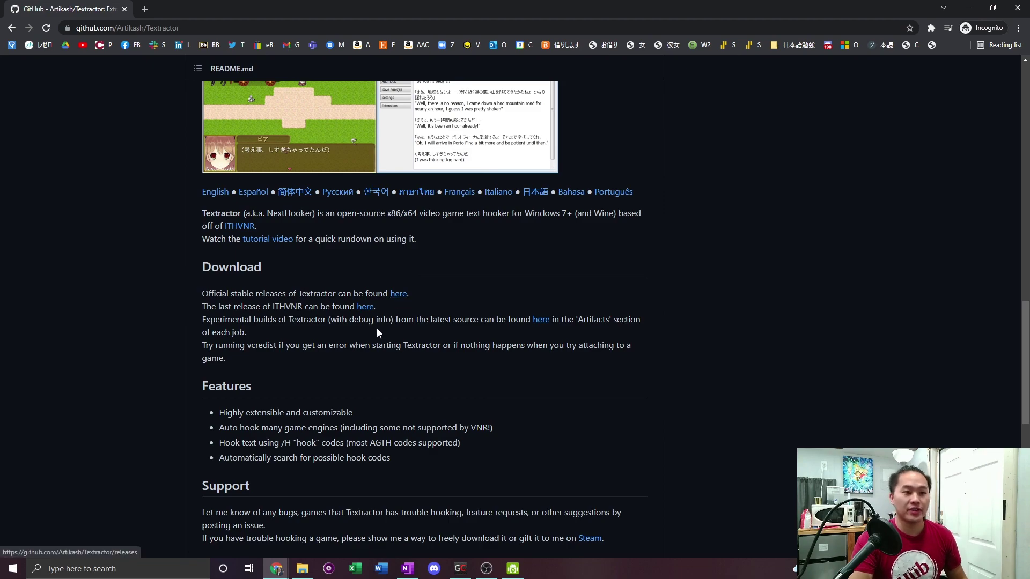
left_click(399, 296)
scroll(297, 295, "down", 4)
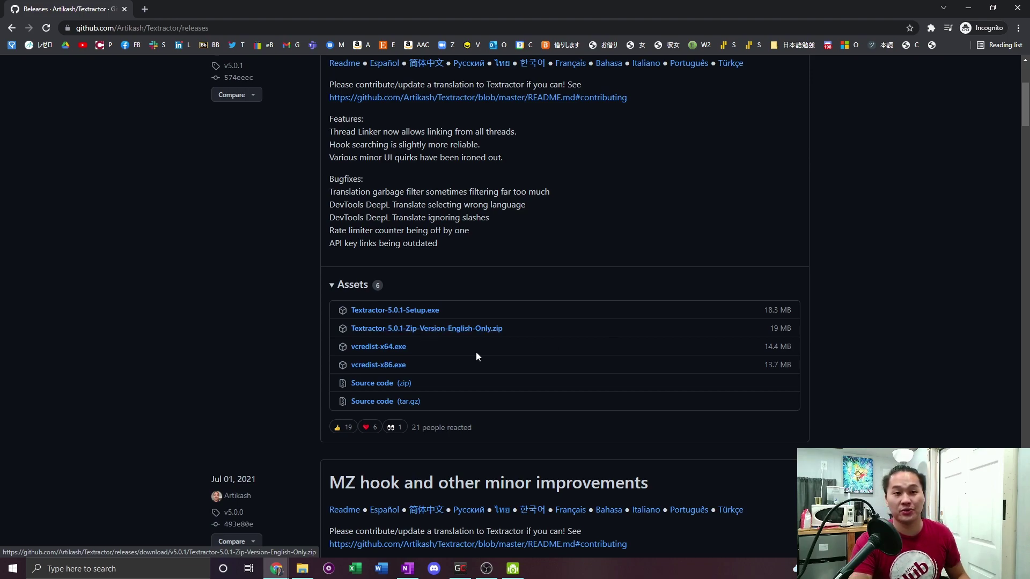
scroll(510, 343, "up", 3)
scroll(553, 367, "down", 1)
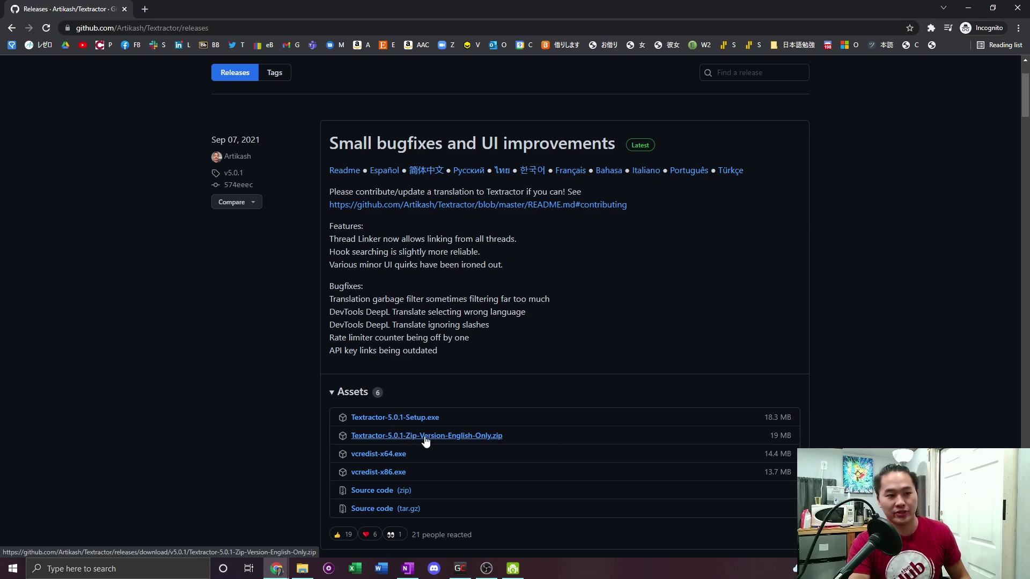
Step: Save Textractor-5.0.1-Zip-Version-English-Only.zip to the Desktop and show it in its folder
left_click(470, 436)
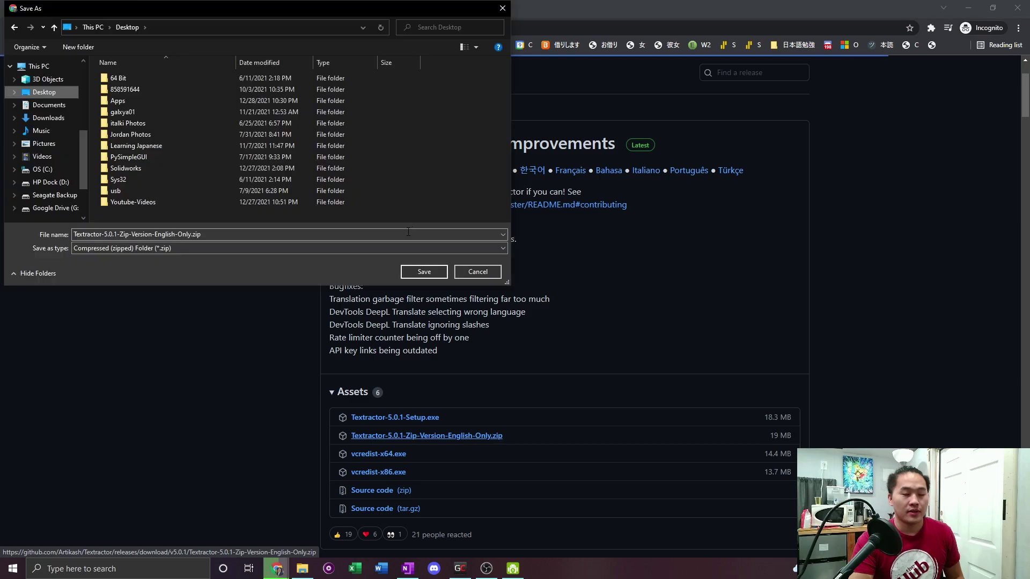
left_click(424, 272)
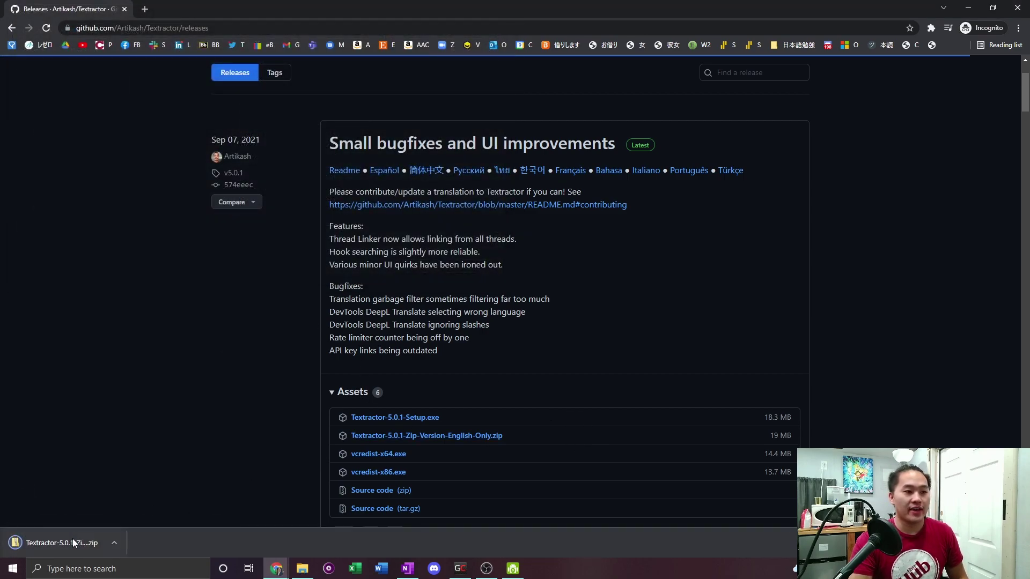
right_click(73, 543)
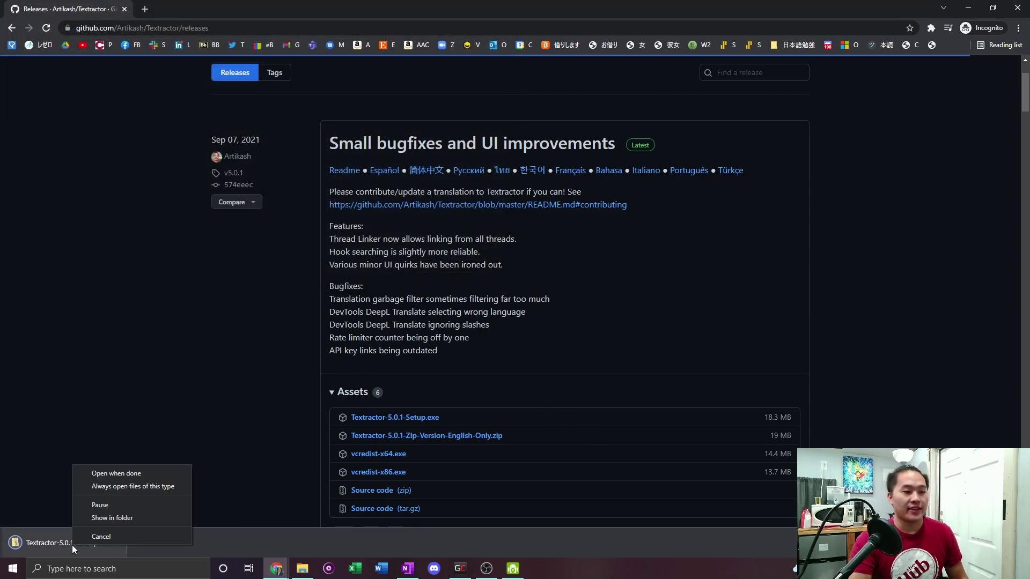
left_click(134, 518)
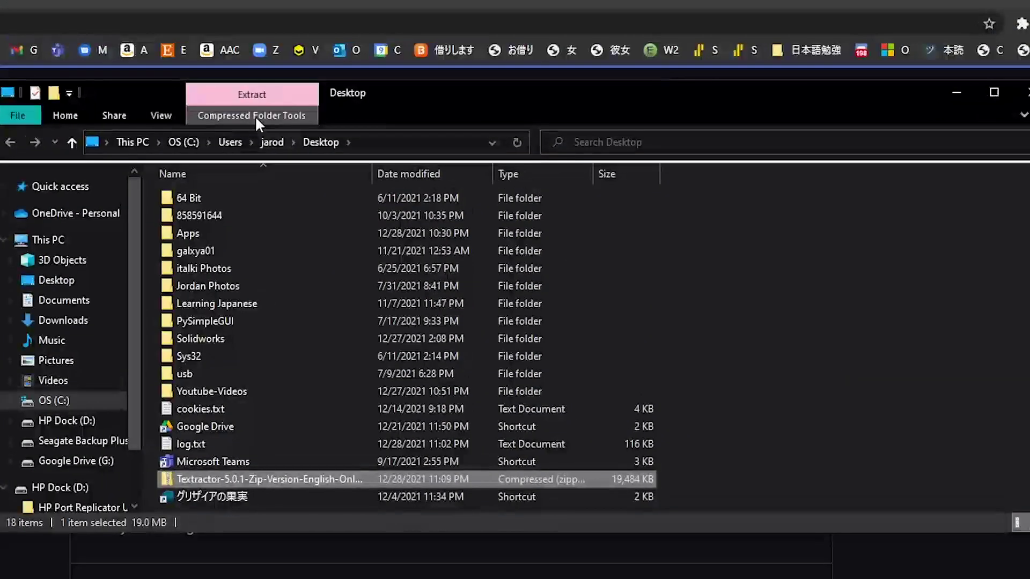
Step: Extract all files from the Textractor zip onto the Desktop
left_click(330, 105)
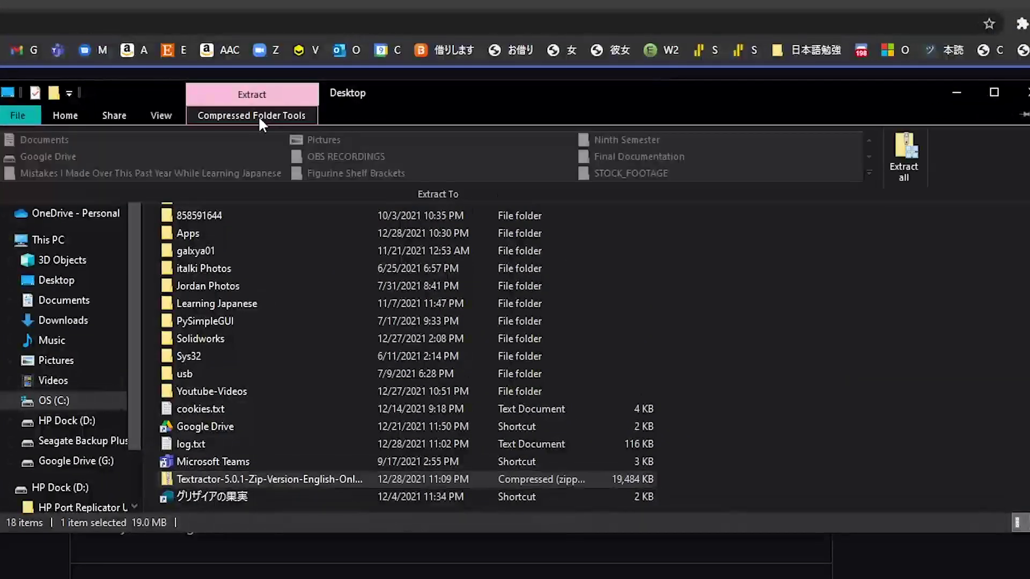
left_click(908, 165)
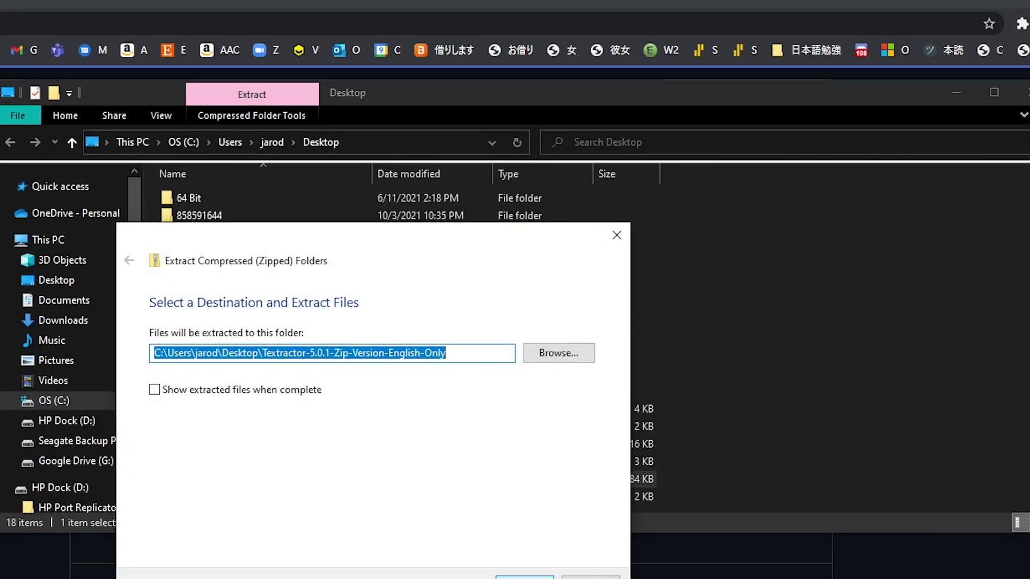
key("Return")
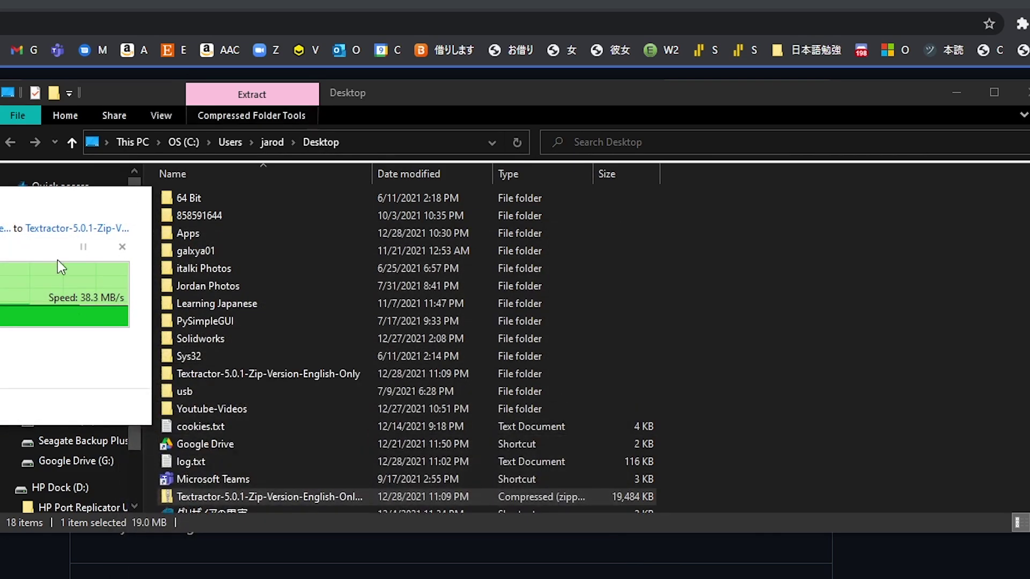
Step: Open the extracted folder's Textractor subfolder and inspect its x86 and x64 folders
left_click(325, 375)
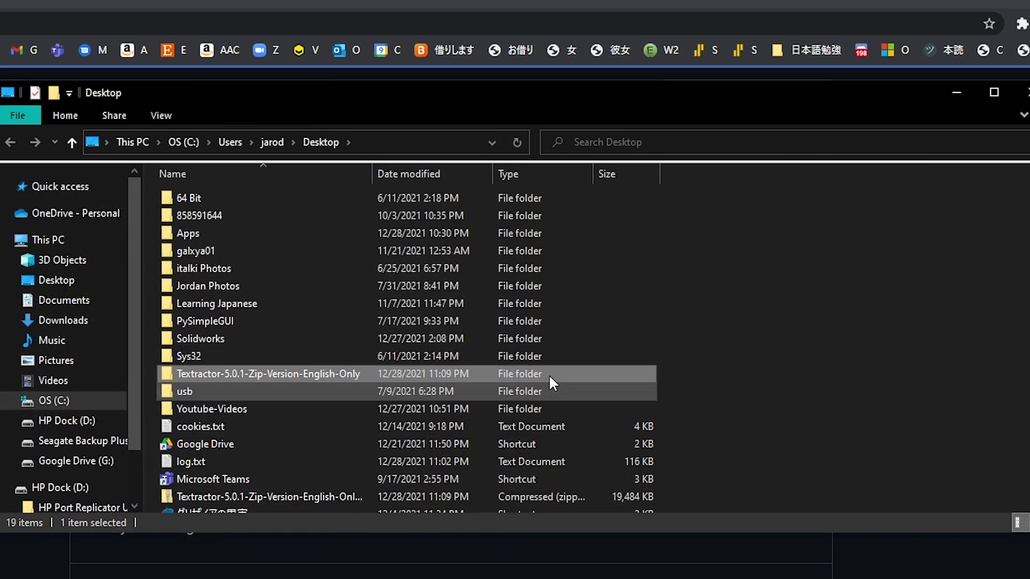
double_click(312, 376)
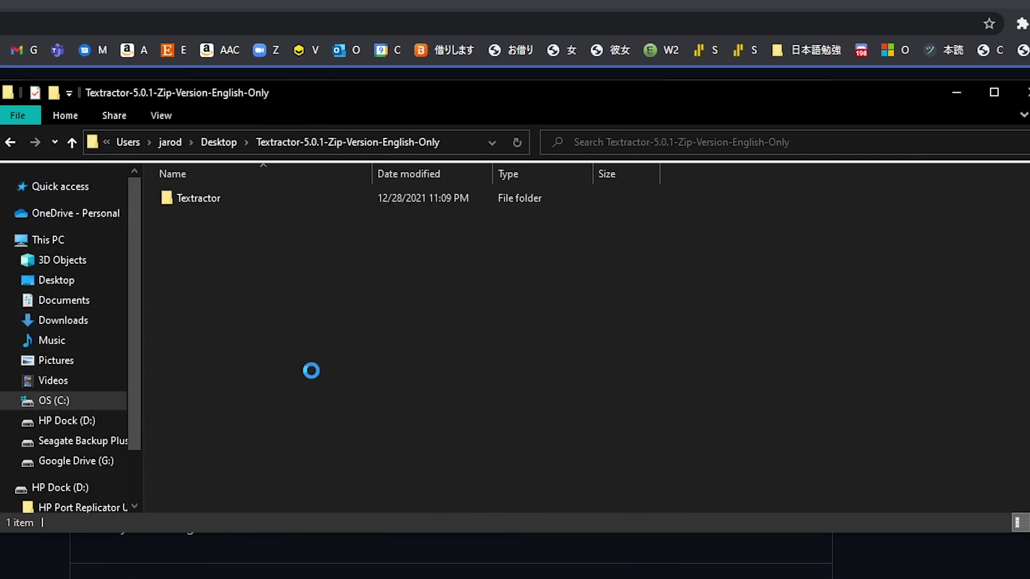
double_click(271, 194)
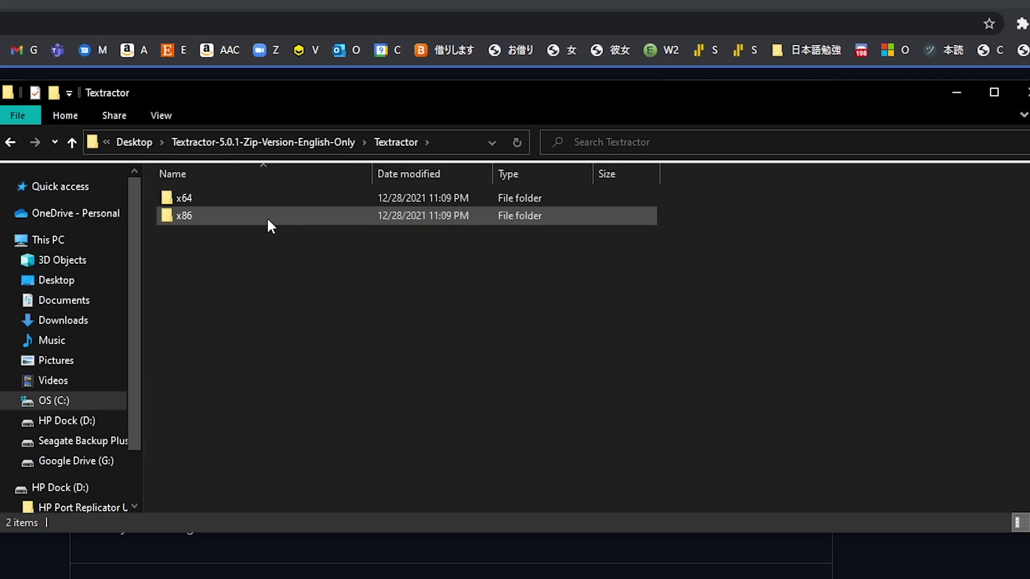
left_click(266, 220)
double_click(265, 220)
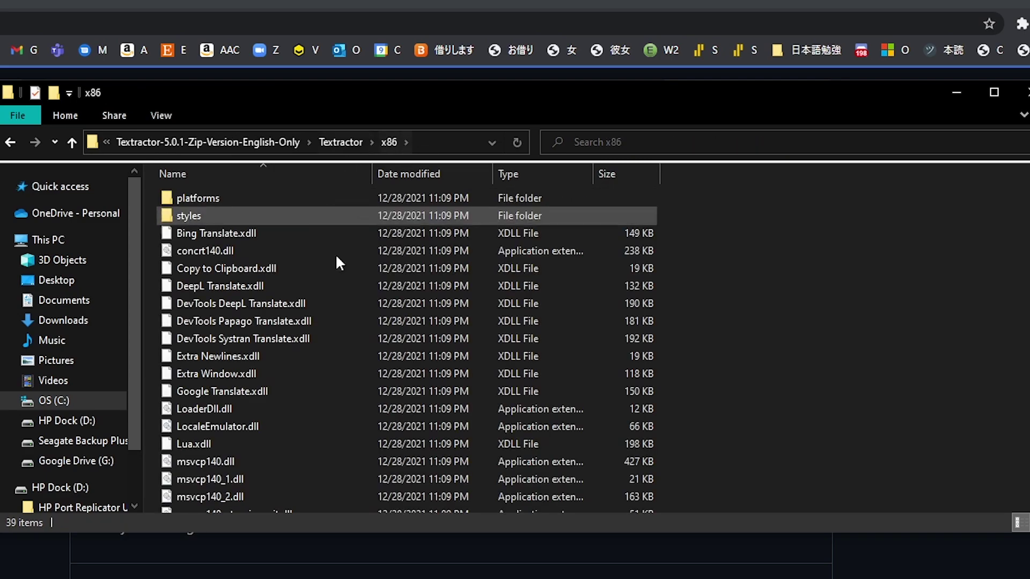
scroll(349, 300, "down", 7)
scroll(343, 322, "up", 3)
key("alt+Left")
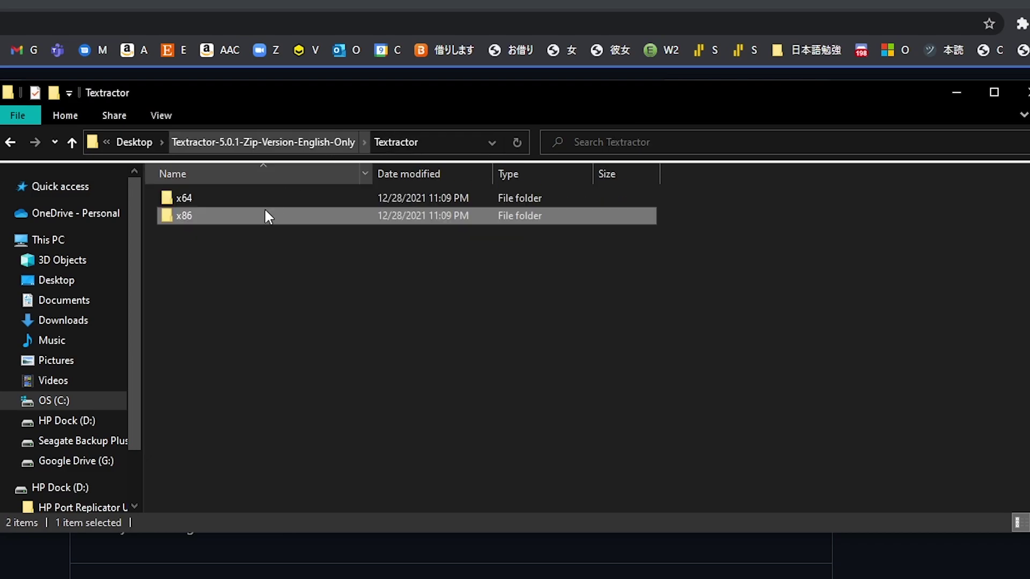
double_click(268, 199)
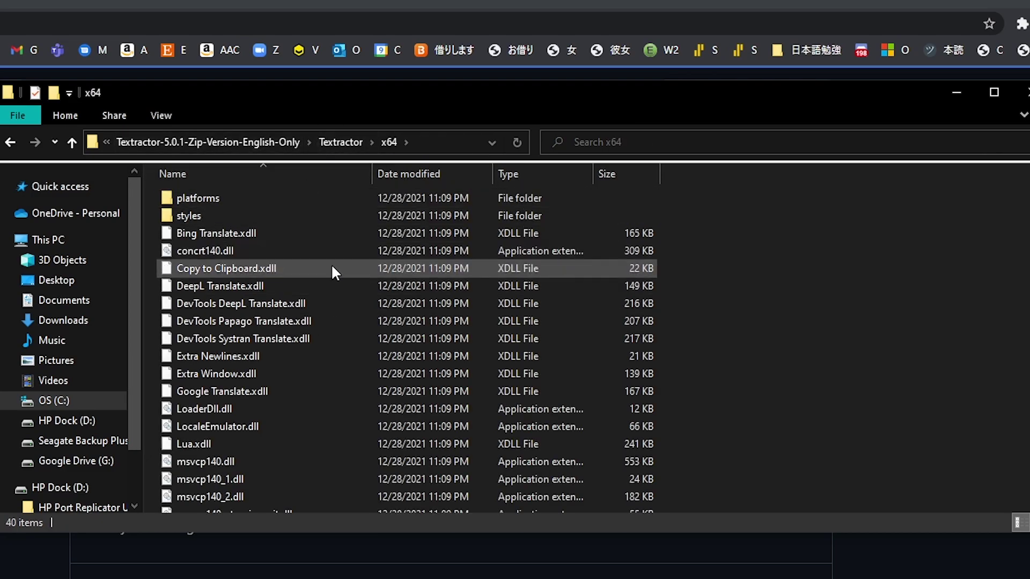
left_click(346, 143)
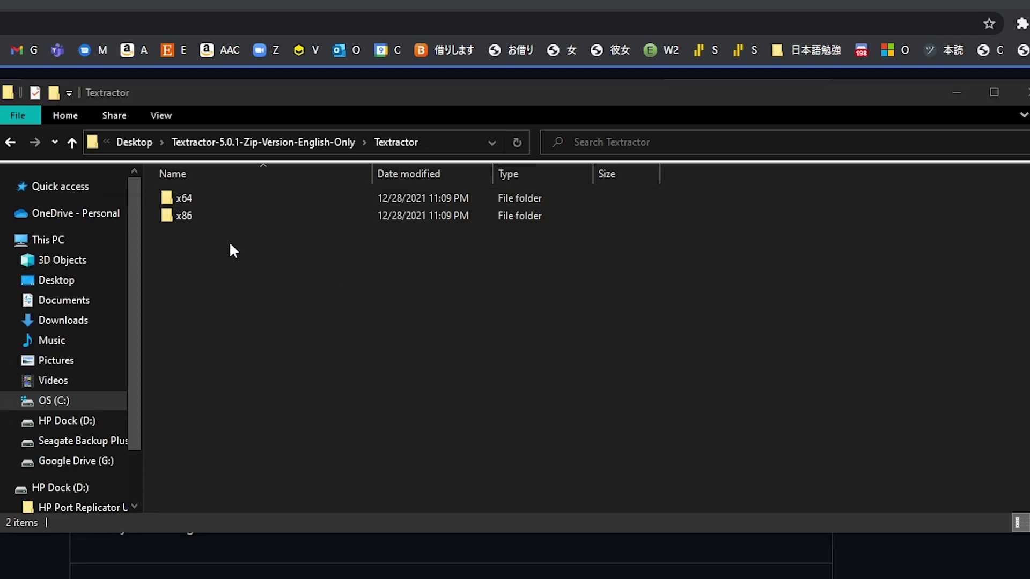
Step: Cut the x64 and x86 folders out of the extracted Textractor subfolder
left_click_drag(229, 242, 218, 196)
right_click(243, 198)
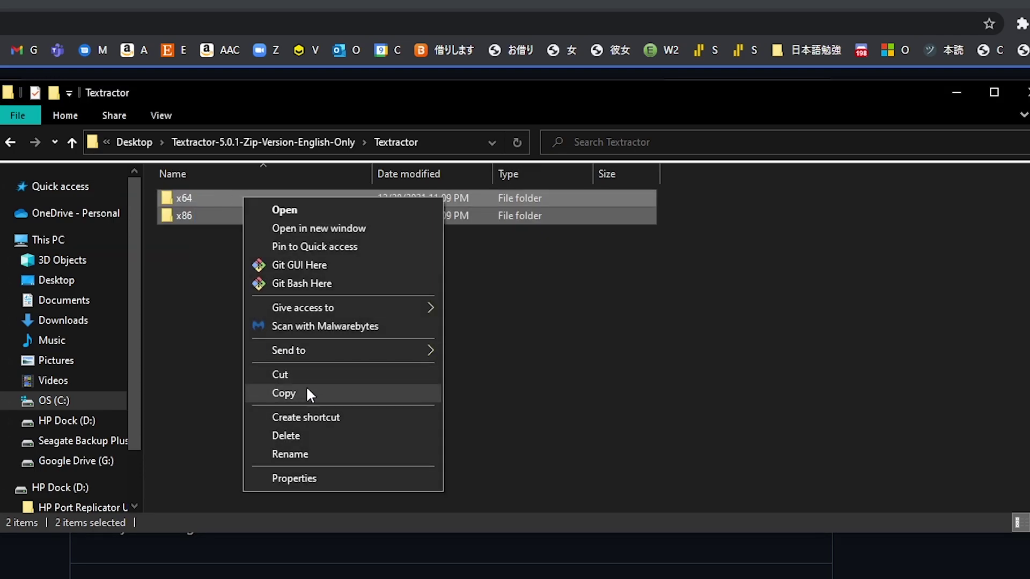
left_click(294, 375)
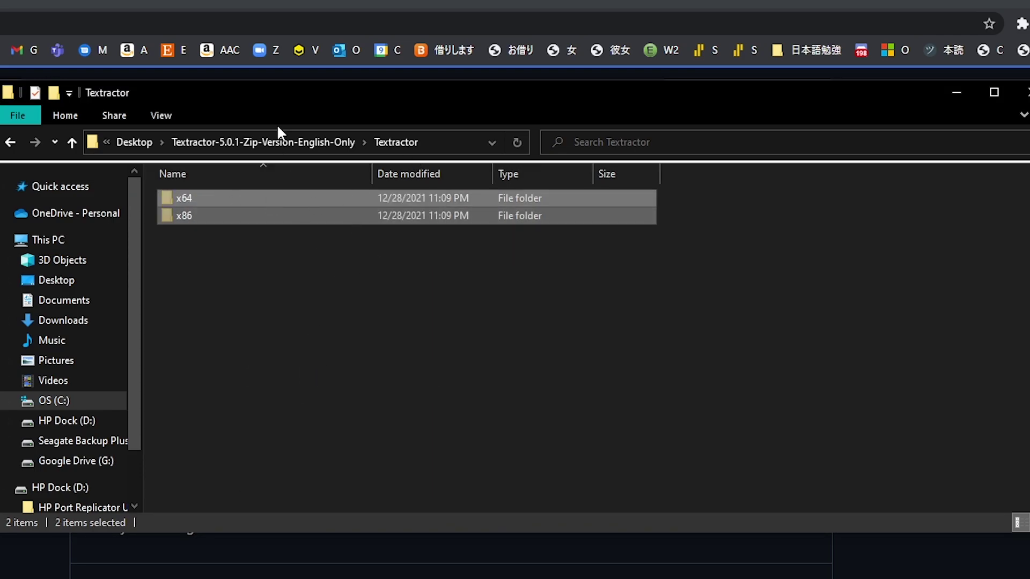
Step: Create a Desktop folder named Textractor and paste x64 and x86 into it
left_click(277, 141)
left_click(191, 139)
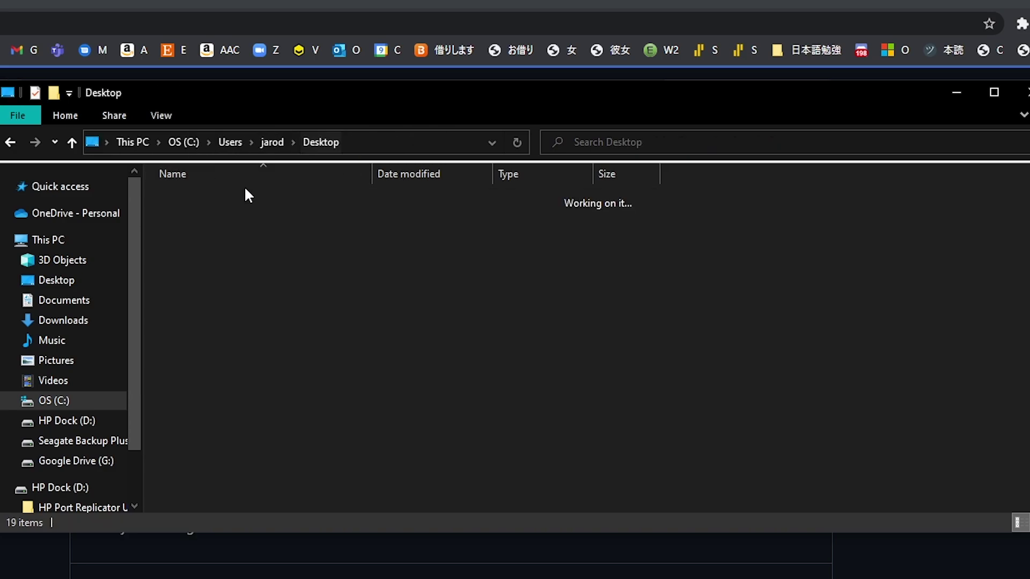
right_click(704, 399)
mouse_move(759, 543)
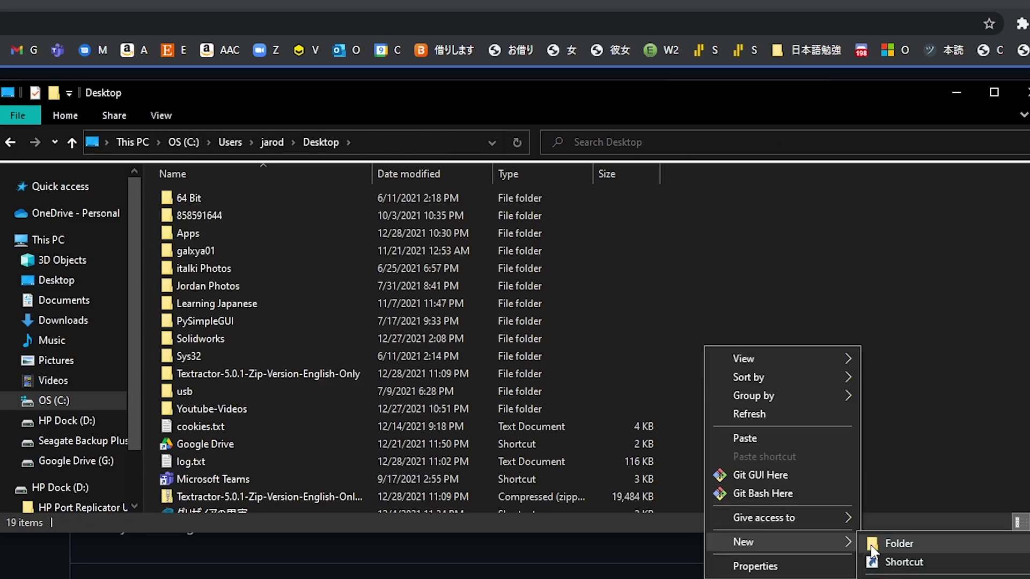
left_click(891, 544)
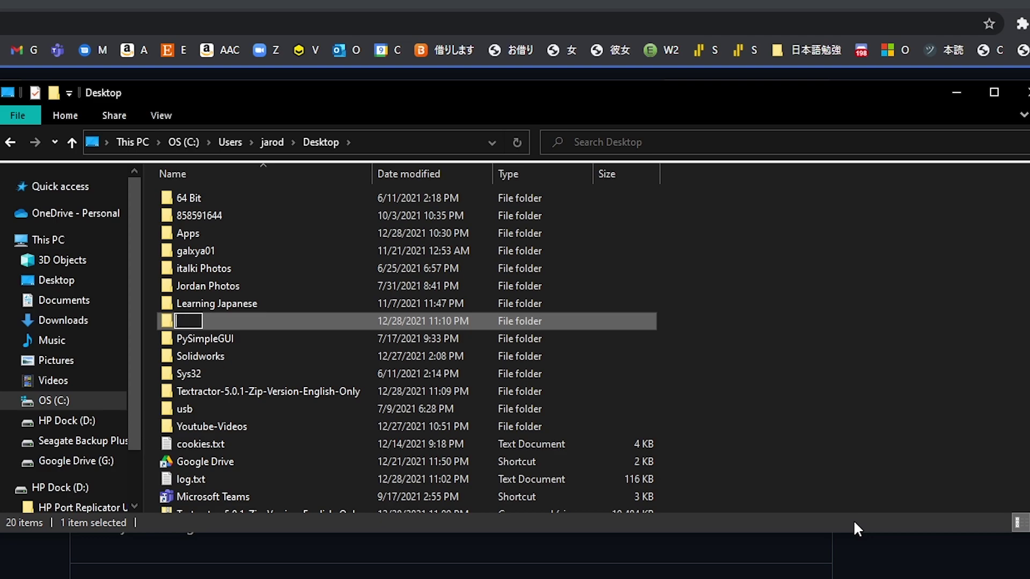
type("Textractor")
key("Return")
key("Return")
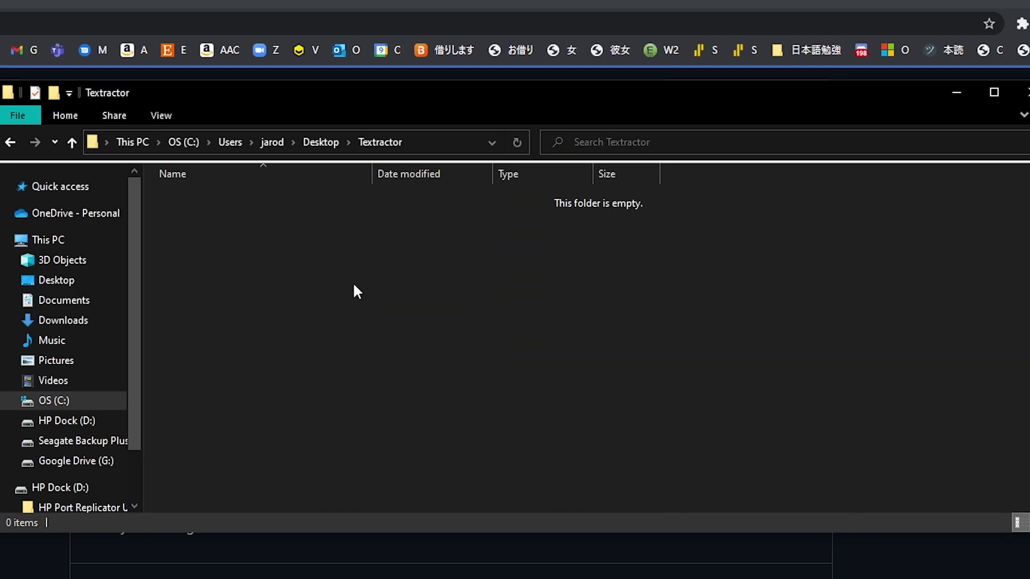
key("ctrl+v")
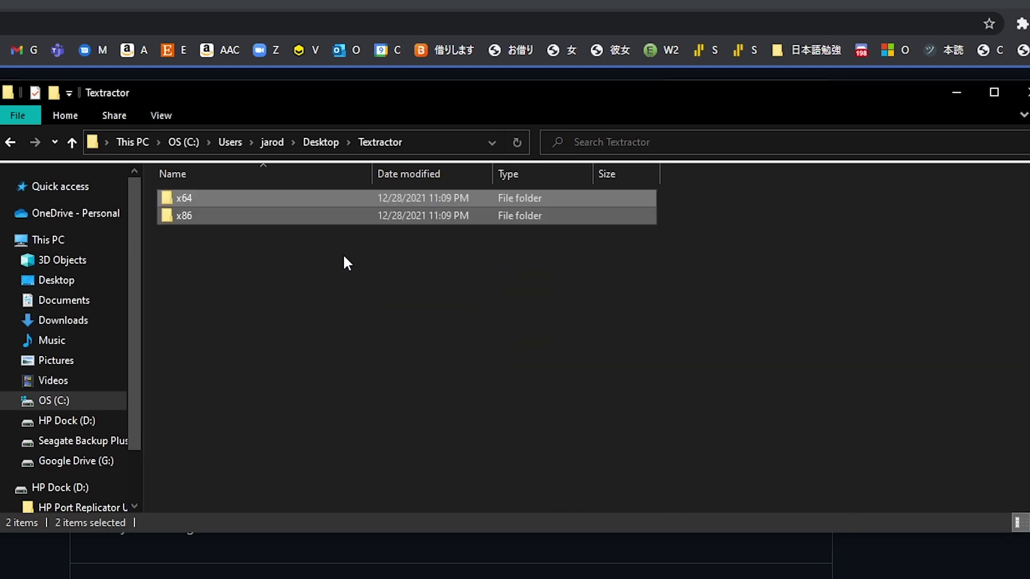
Step: Delete the leftover extracted 5.0.1 archive folder from the Desktop
left_click(321, 142)
left_click(558, 384)
key("Delete")
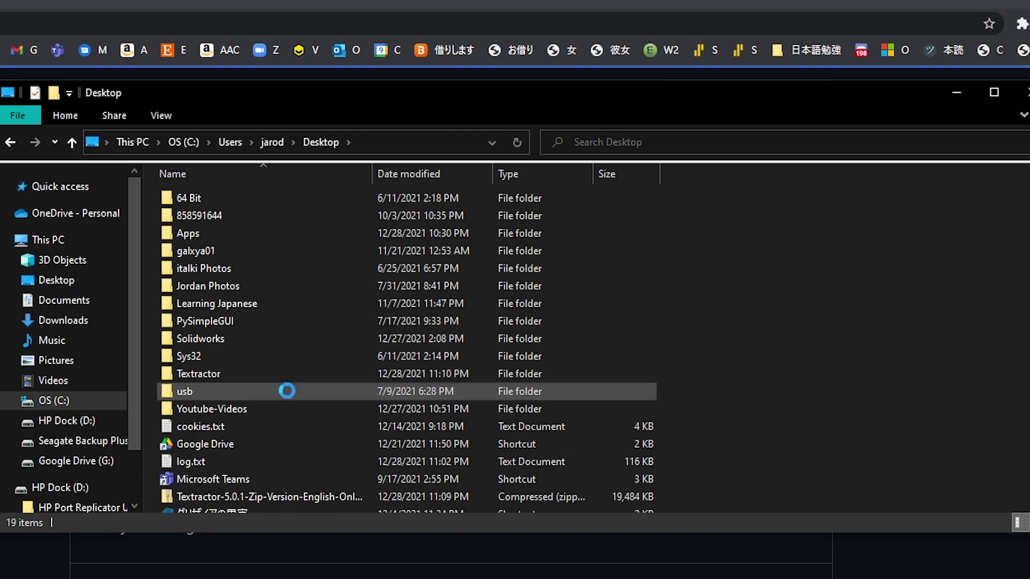
Step: Open Desktop > Textractor > x86 and scroll through its files
double_click(244, 374)
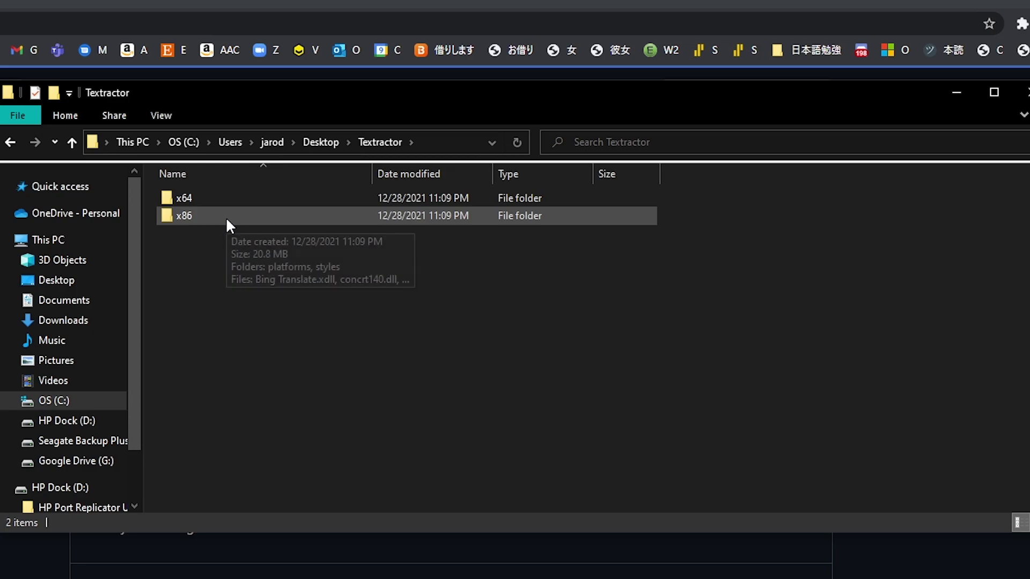
double_click(226, 216)
left_click(339, 141)
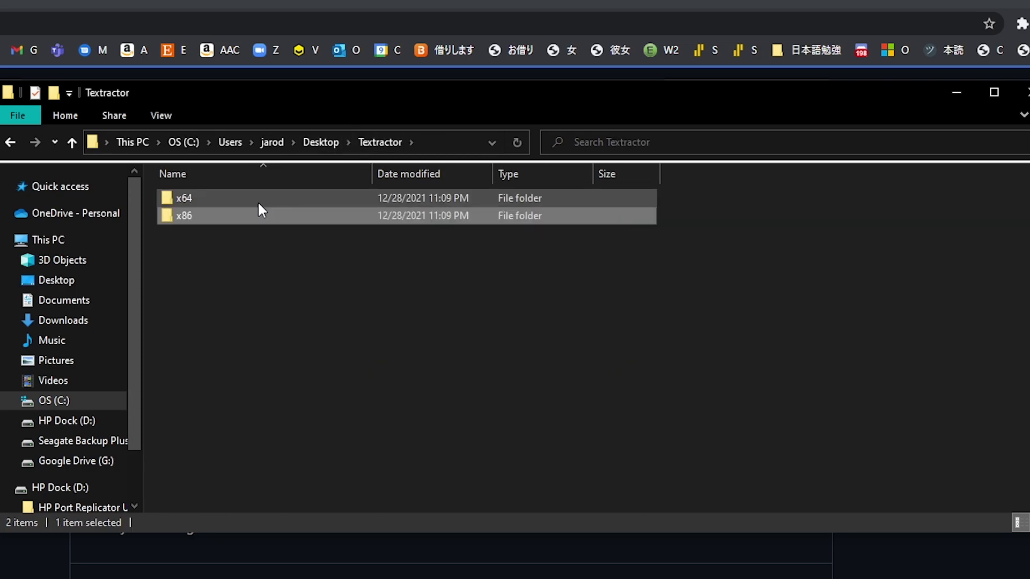
left_click(233, 217)
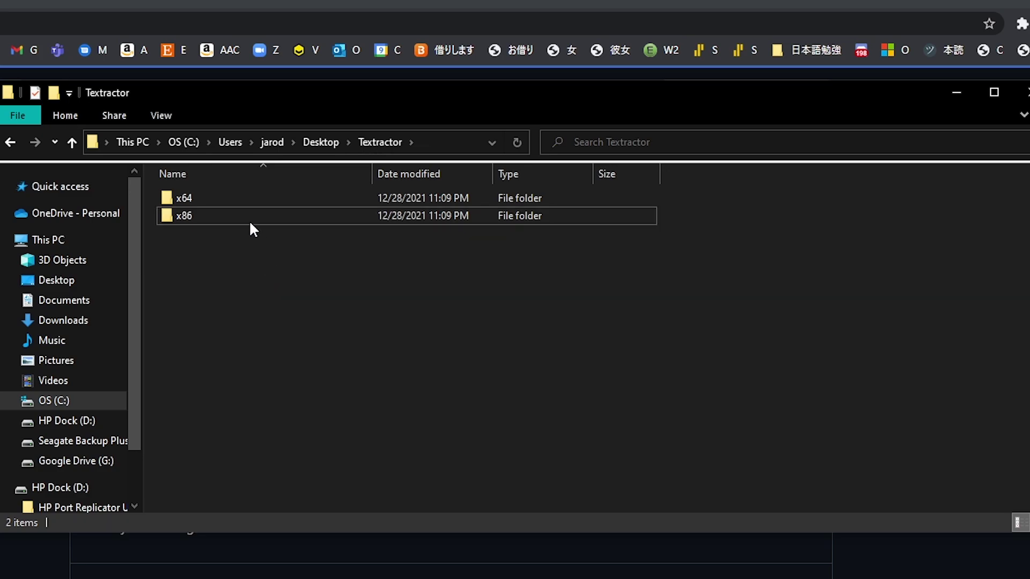
double_click(246, 217)
scroll(403, 327, "down", 2)
scroll(390, 340, "down", 4)
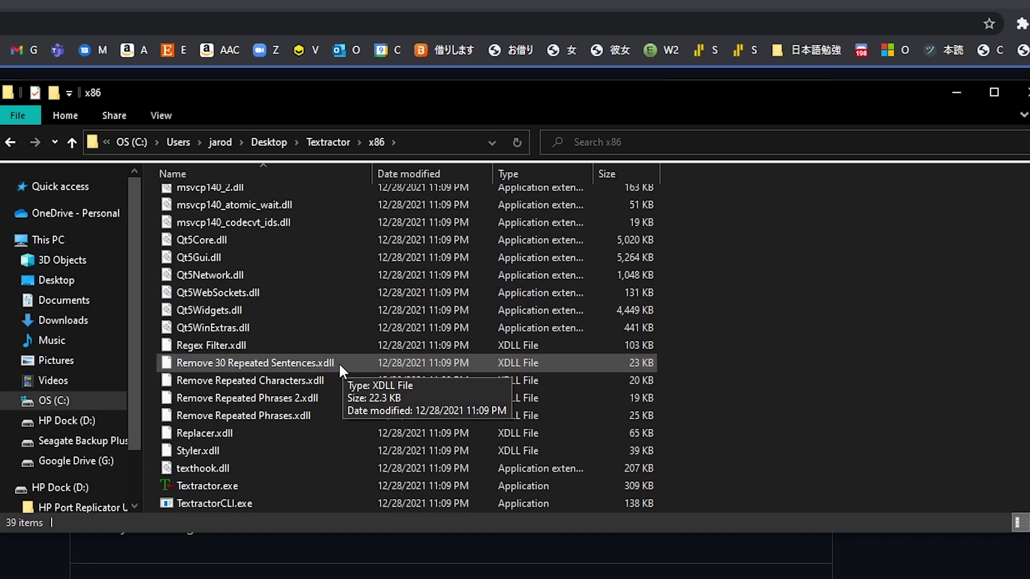
scroll(338, 343, "down", 1)
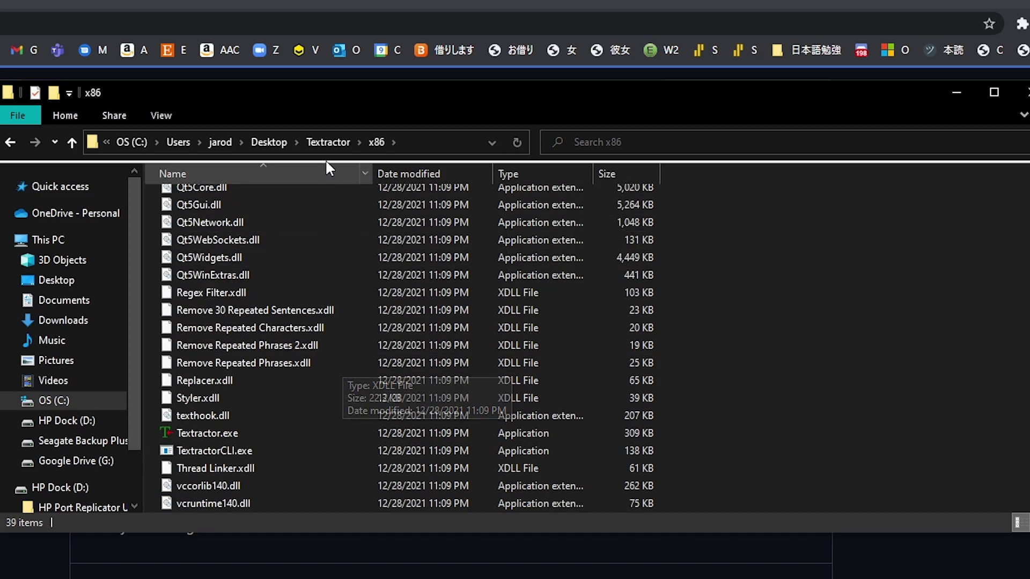
Step: Find Textractor.exe in the x64 folder, then reopen x86 and scroll down to Textractor.exe
left_click(10, 142)
left_click(265, 250)
double_click(206, 197)
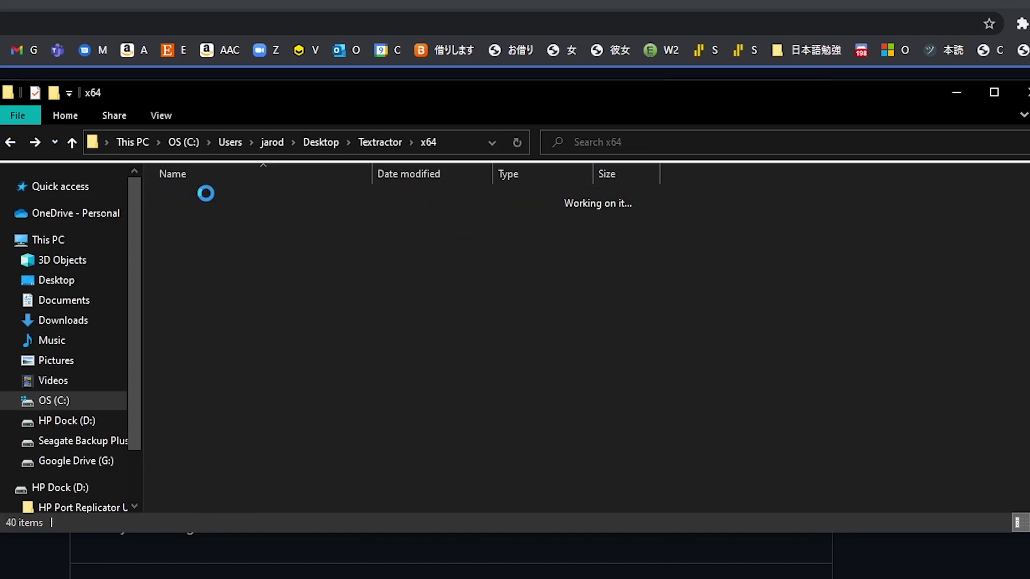
scroll(274, 354, "down", 7)
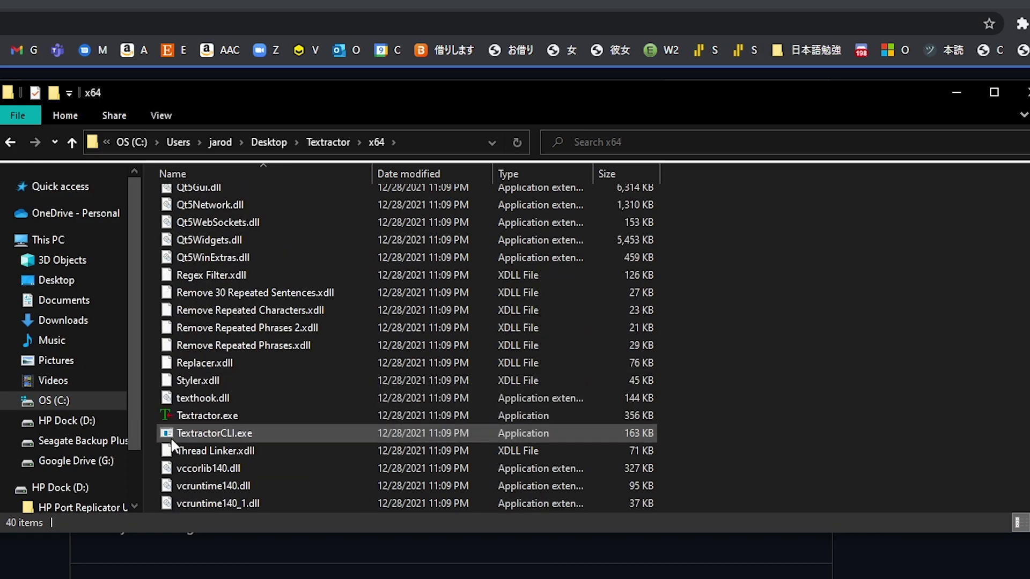
left_click(237, 413)
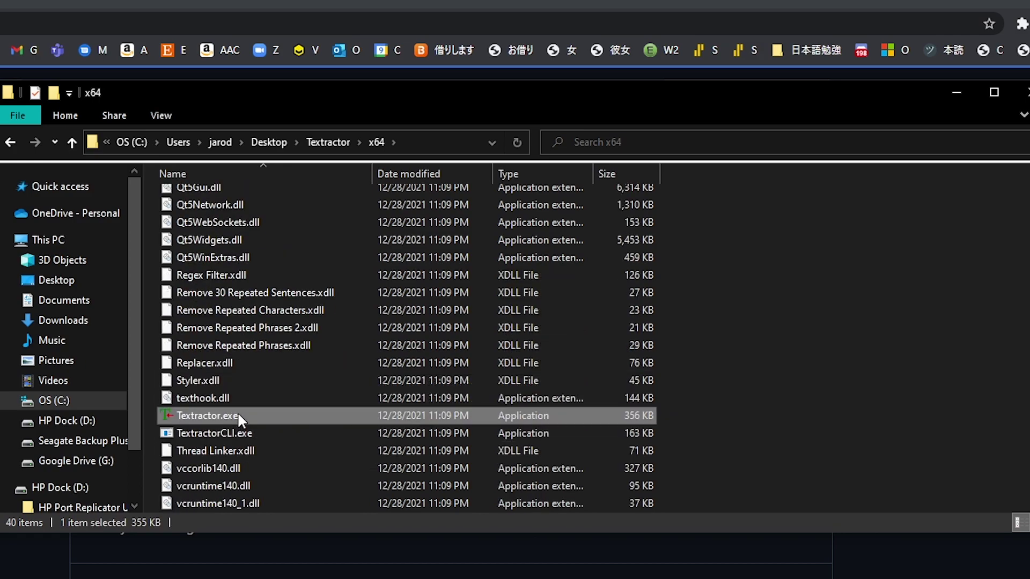
left_click(10, 142)
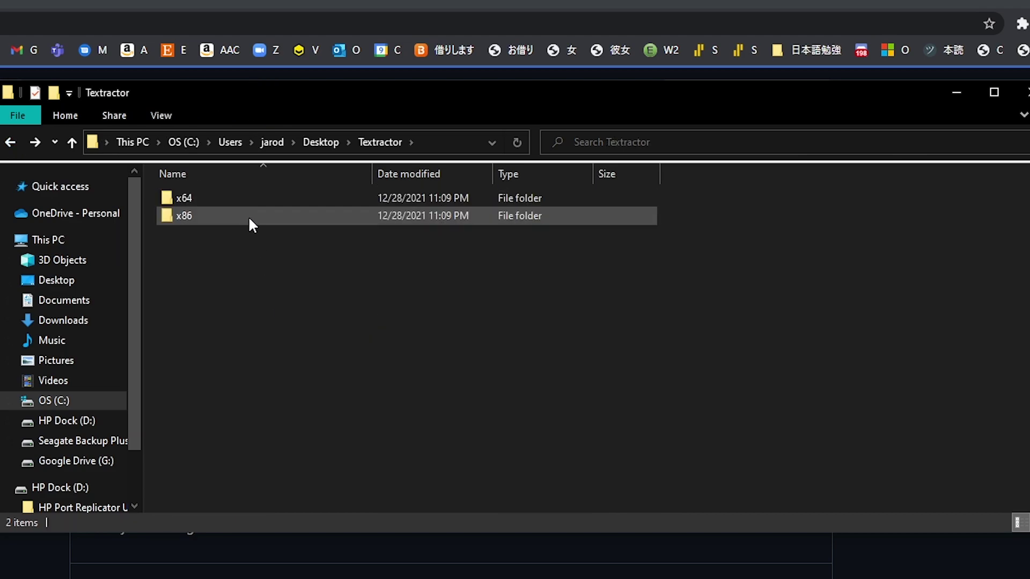
double_click(250, 220)
scroll(294, 359, "down", 5)
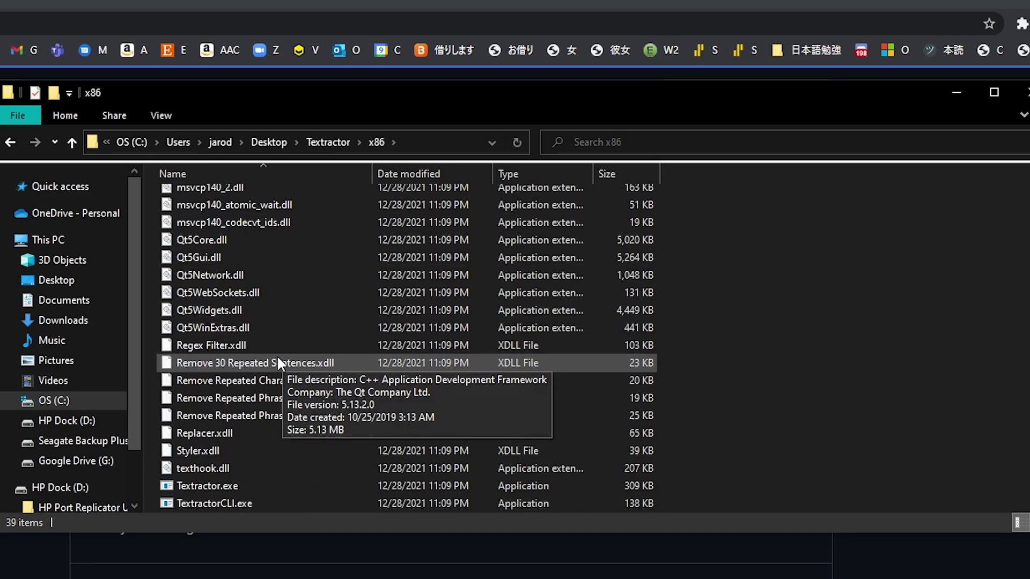
scroll(277, 355, "down", 1)
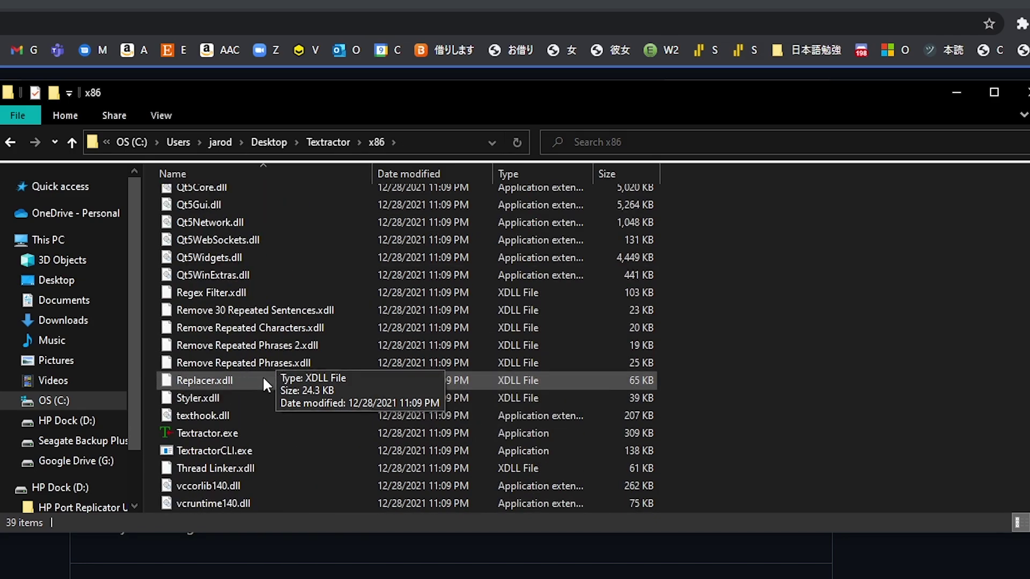
Step: Create a shortcut to Textractor.exe and cut it
left_click(265, 434)
right_click(266, 432)
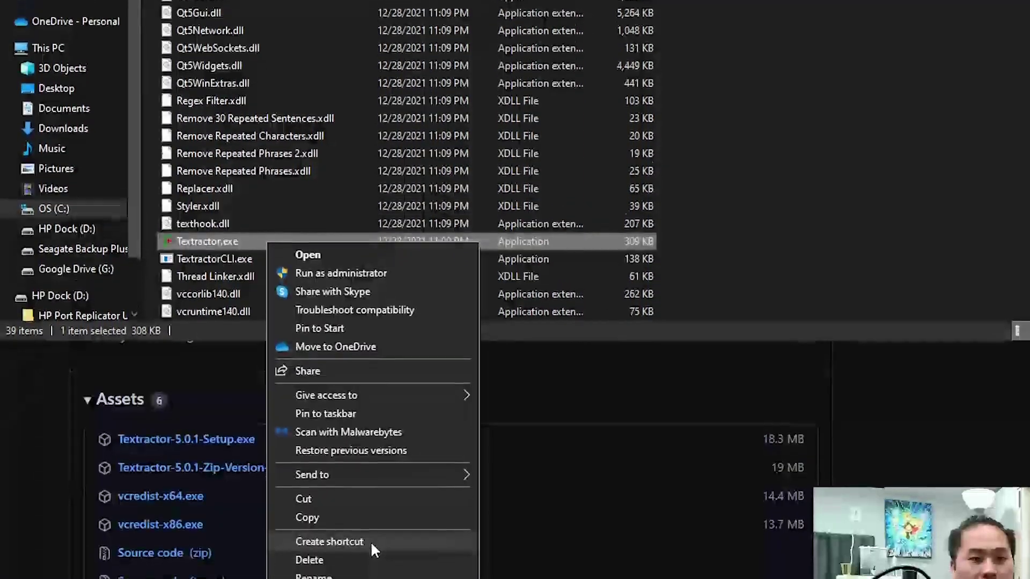
left_click(371, 542)
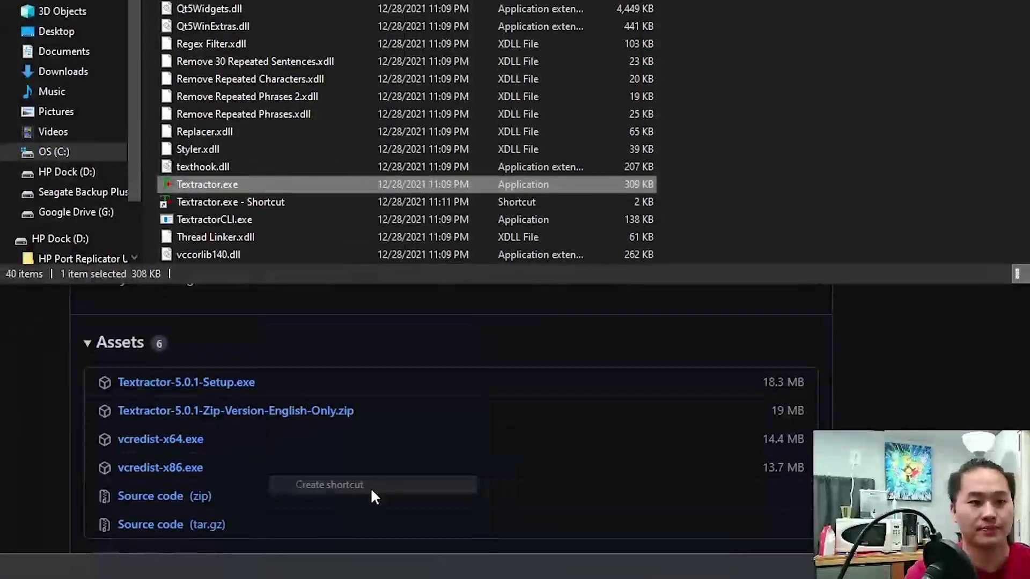
left_click(265, 206)
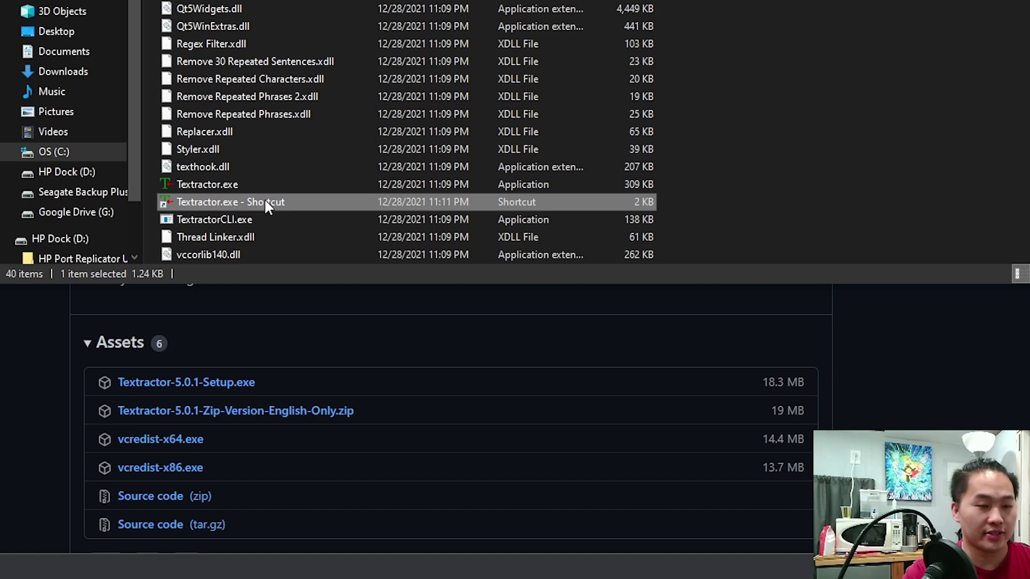
right_click(264, 198)
left_click(334, 440)
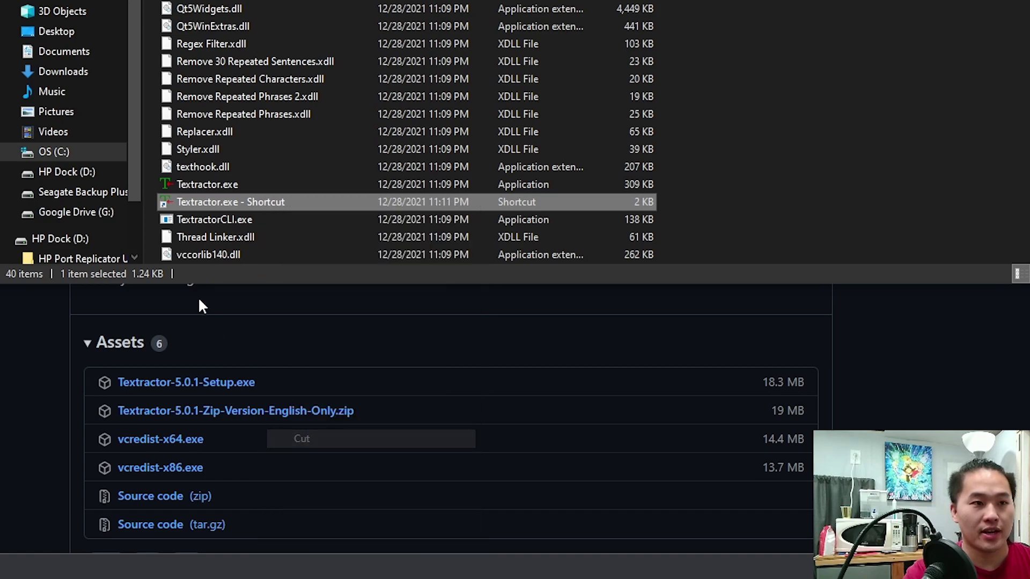
Step: Paste the shortcut onto the Desktop and rename it Textractor
left_click(65, 32)
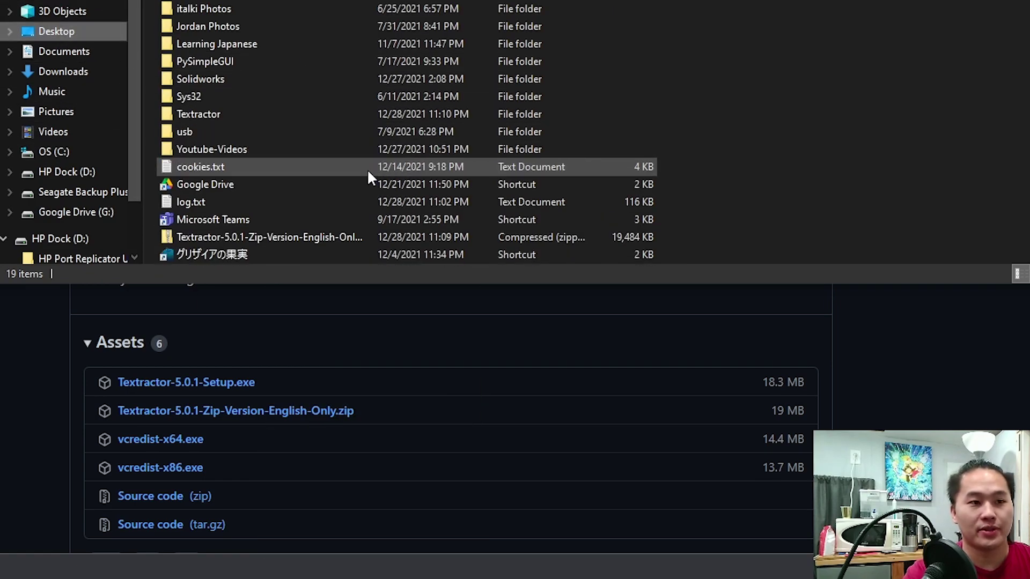
right_click(735, 182)
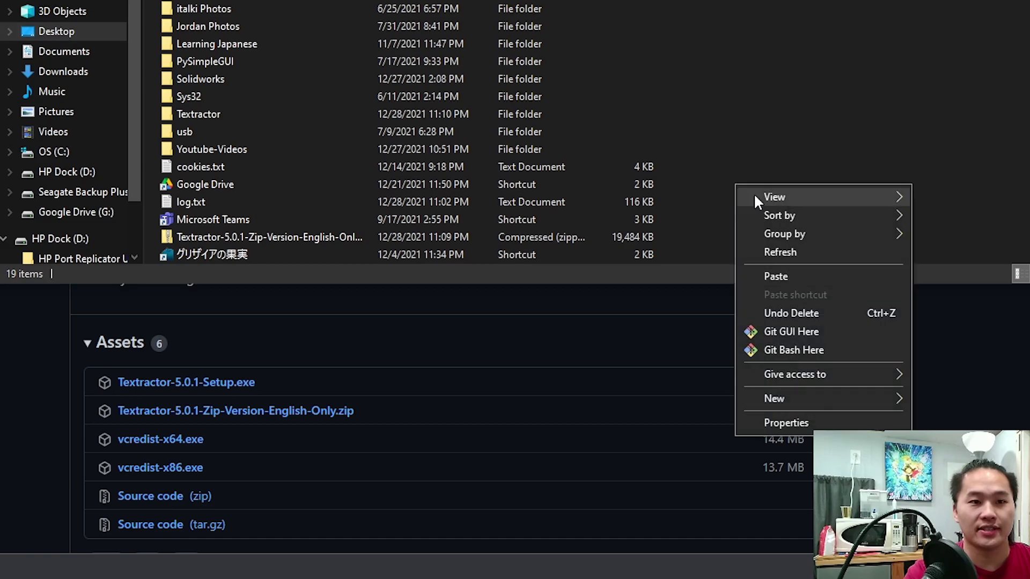
left_click(788, 277)
key("F2")
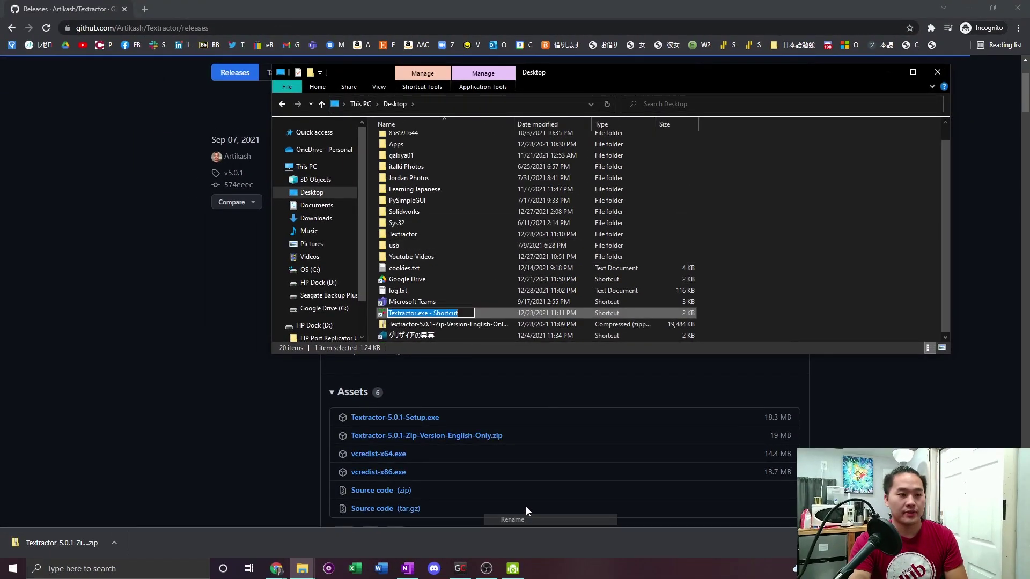
key("End")
key("BackSpace")
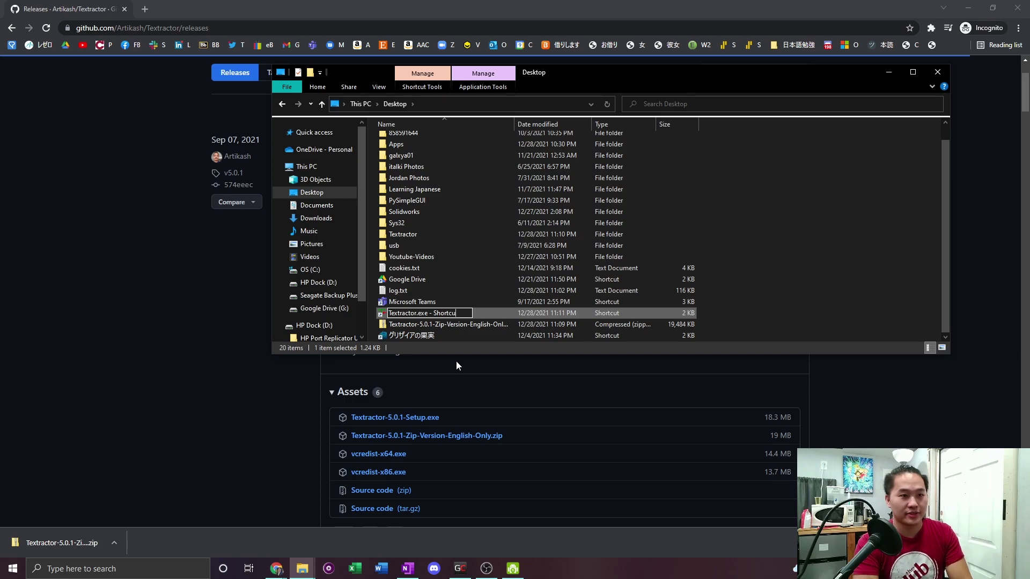
key("BackSpace")
key("BackSpace")
key("BackSpace")
key("BackSpace")
key("BackSpace")
key("BackSpace")
key("BackSpace")
key("BackSpace")
key("BackSpace")
key("BackSpace")
key("BackSpace")
key("BackSpace")
key("BackSpace")
key("BackSpace")
key("Return")
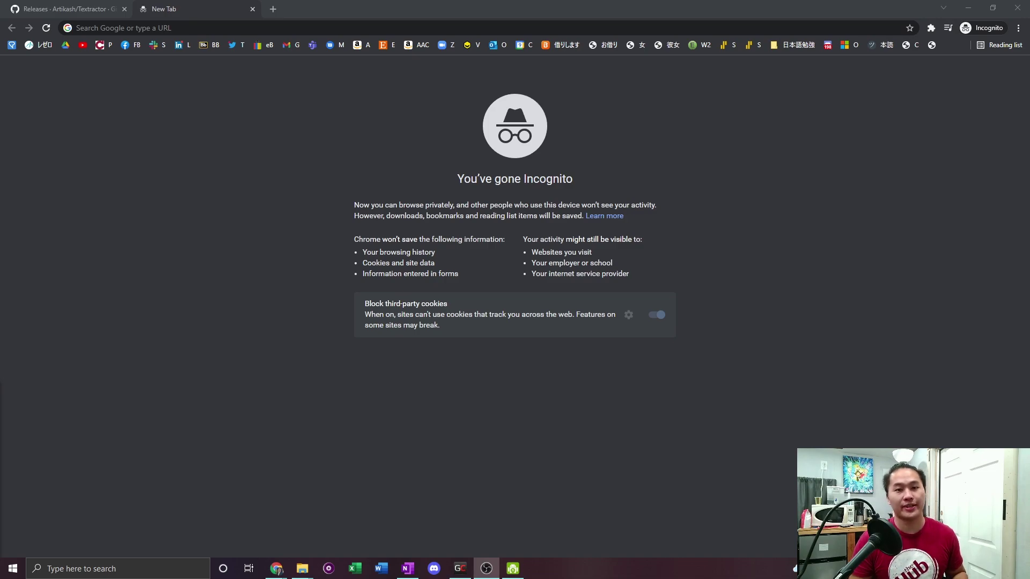
Step: Search Google for Anacreon DJT and open its Improved Texthooker Page
left_click(383, 29)
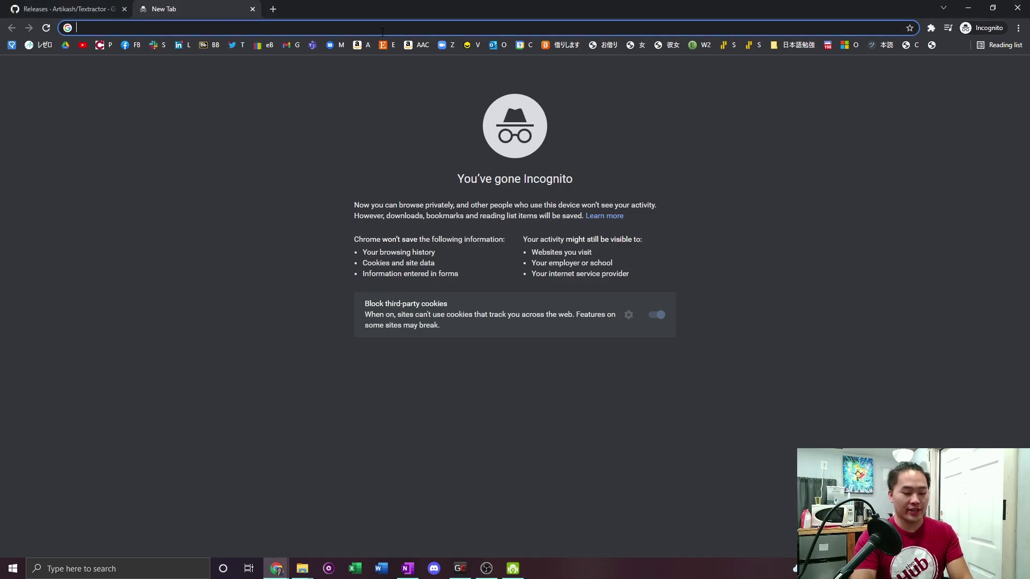
type("anacra")
type("ondjt")
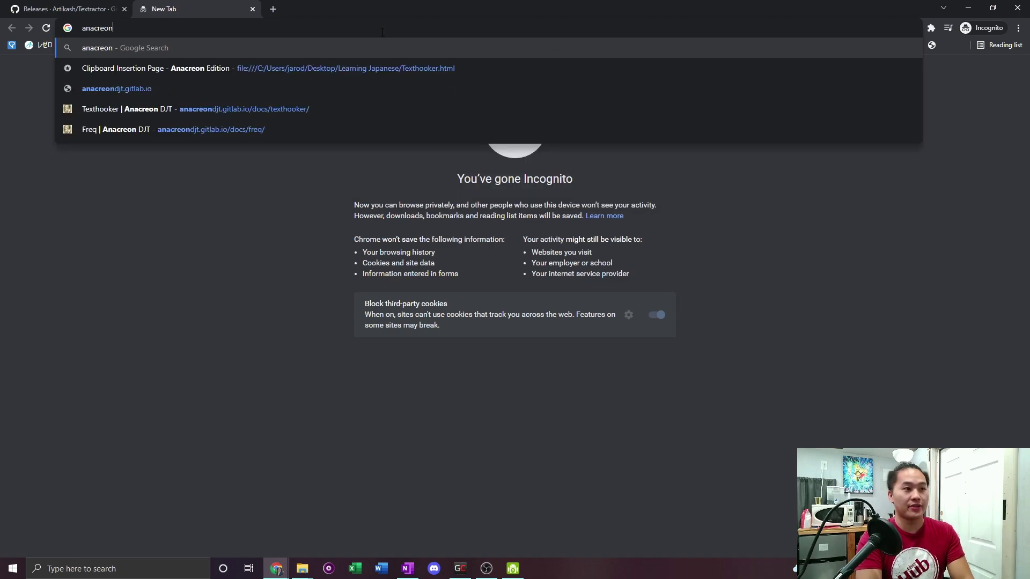
key("Return")
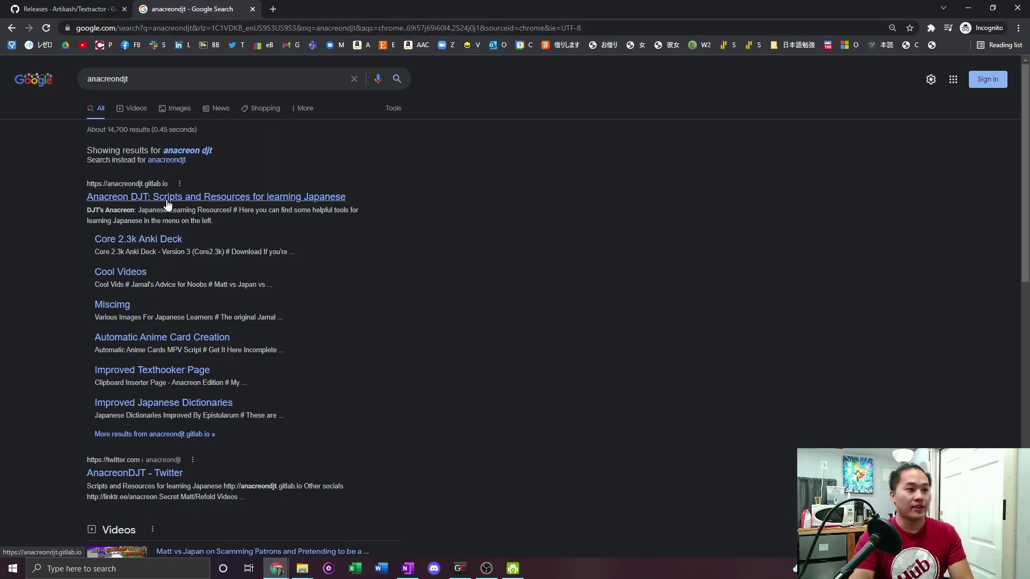
left_click(170, 198)
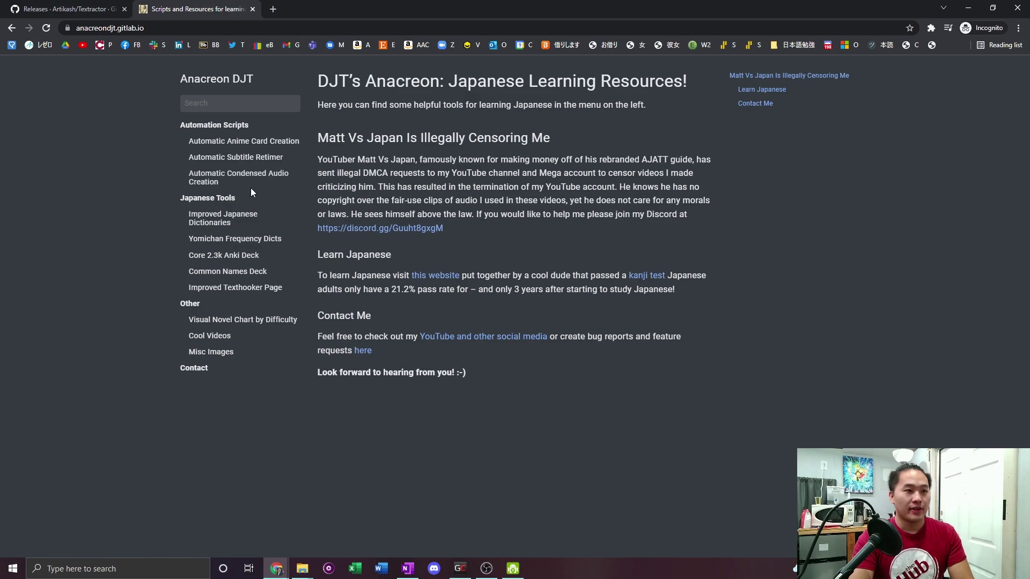
left_click(234, 290)
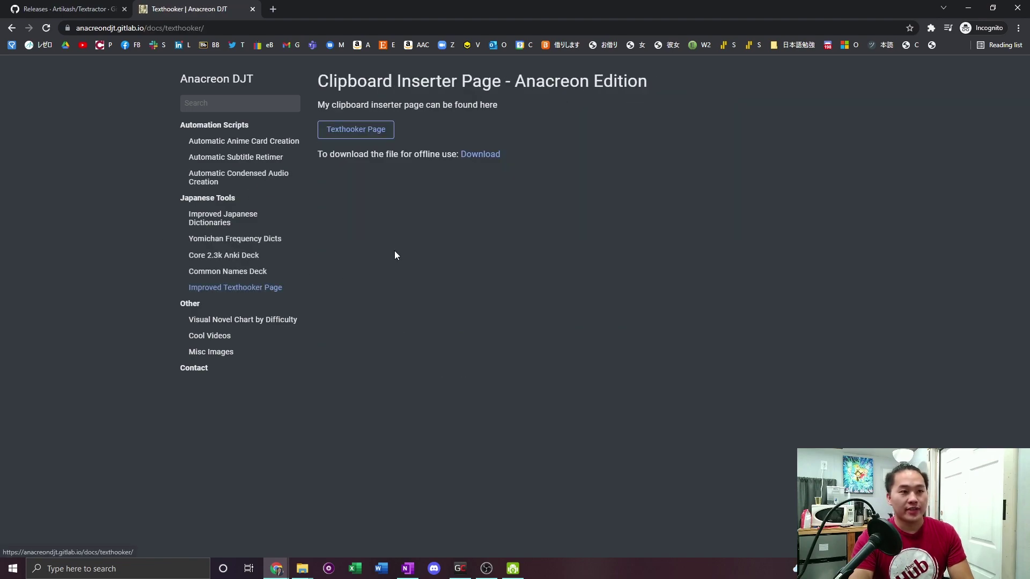
Step: Download texthooker.html to the Desktop and open the local copy in Chrome
left_click(487, 155)
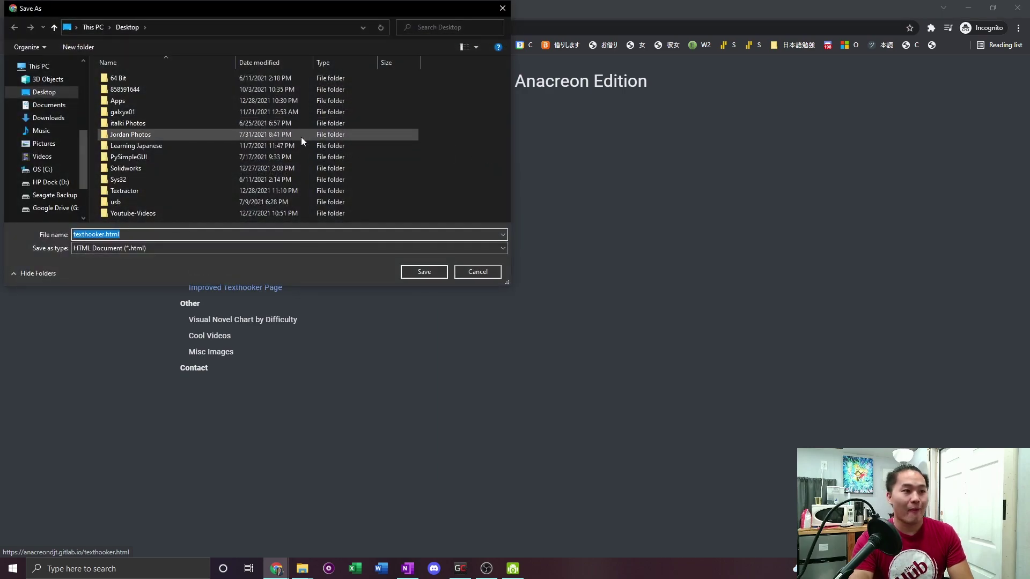
left_click(192, 231)
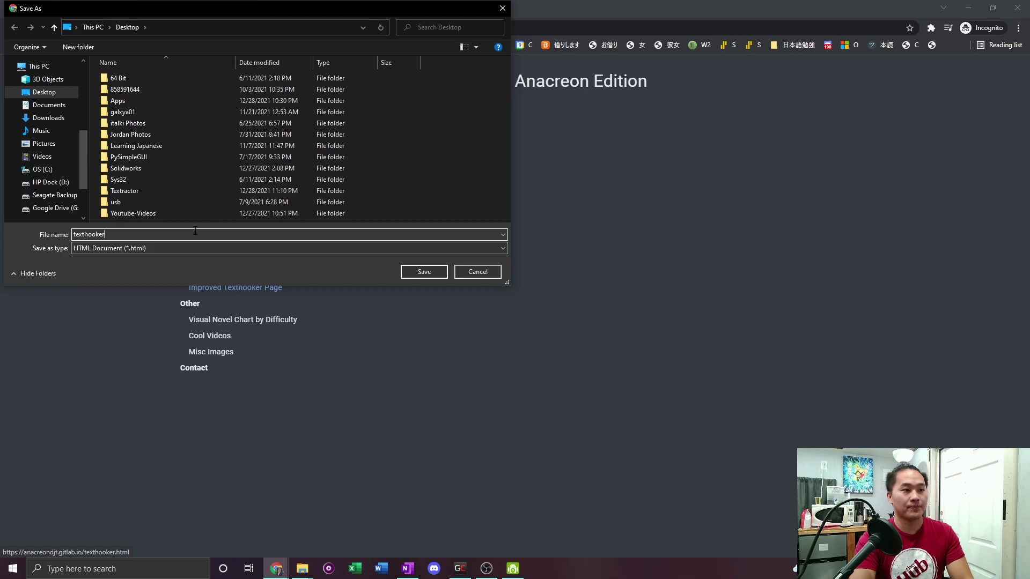
left_click(420, 275)
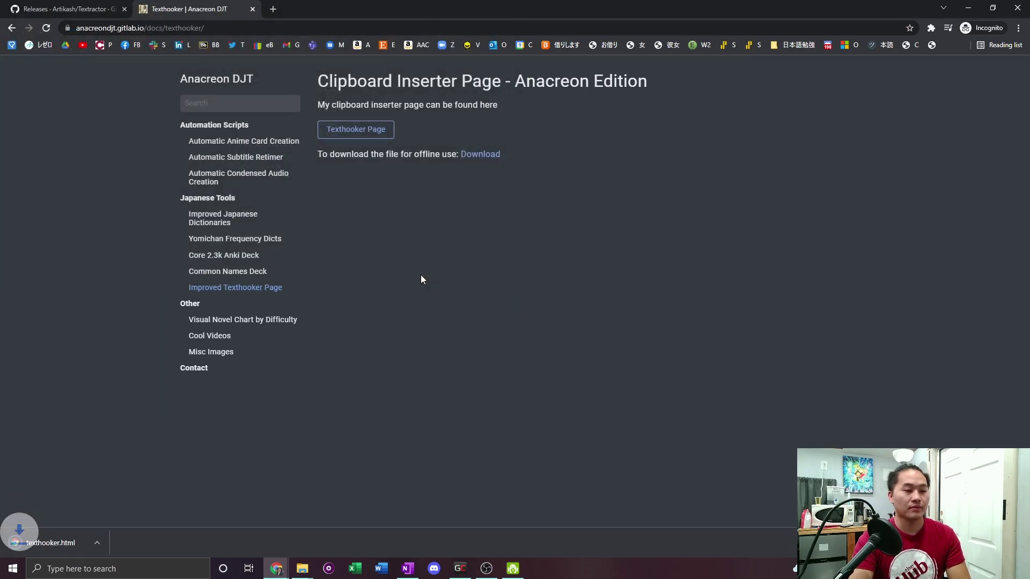
left_click(69, 545)
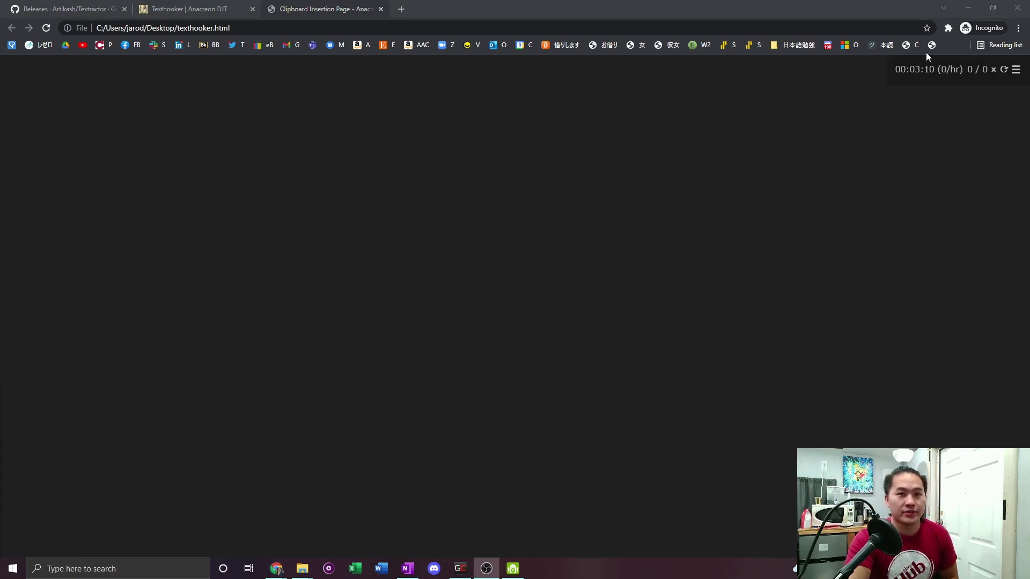
Step: Open Clipboard Inserter's Chrome Web Store listing from the extensions menu, then return to the texthooker tab
left_click(948, 28)
left_click(944, 106)
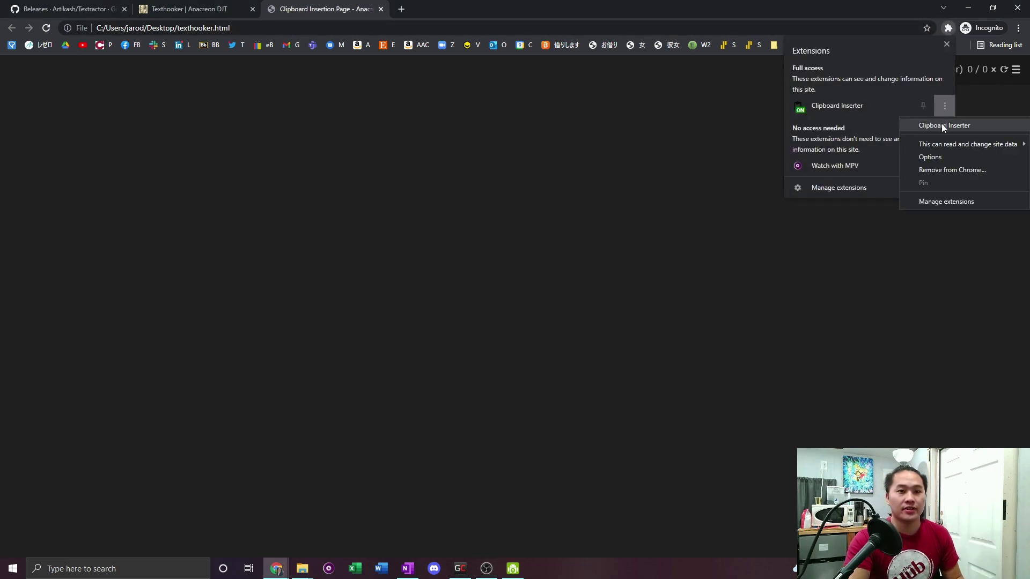
left_click(941, 124)
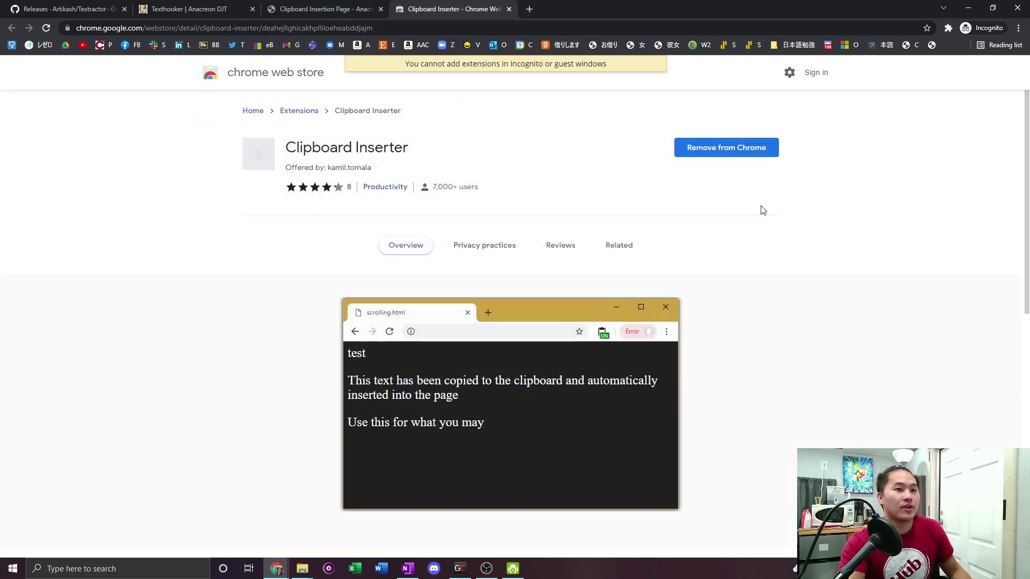
left_click(328, 9)
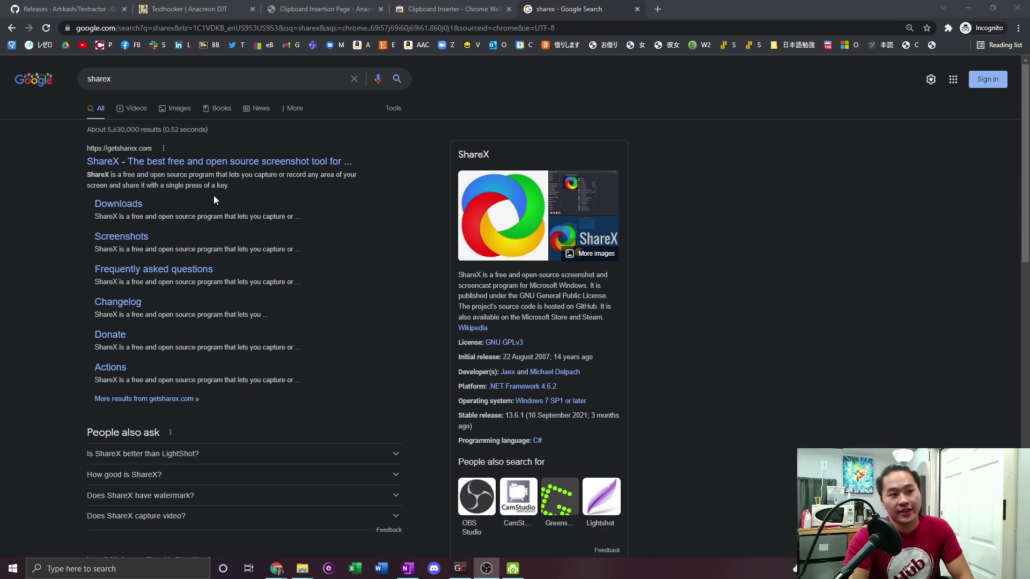
Step: Download ShareX-13.6.1-setup.exe from getsharex.com to the Desktop and launch it
left_click(180, 162)
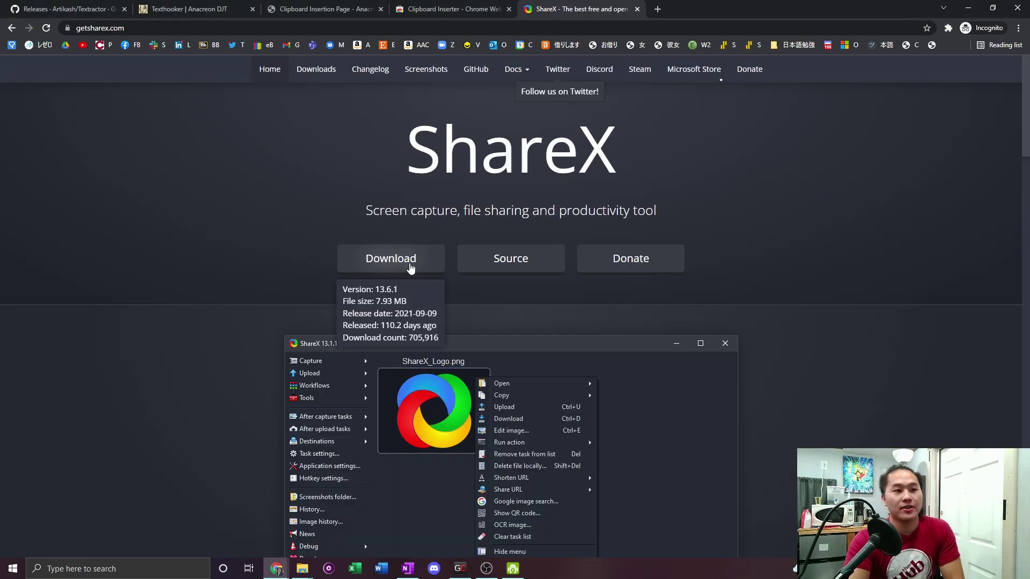
left_click(375, 263)
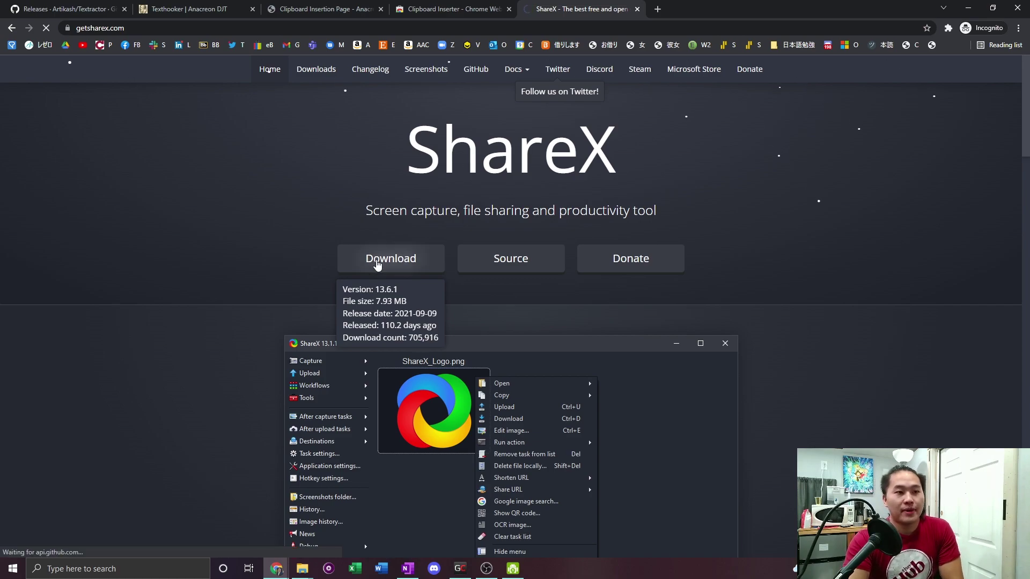
scroll(312, 143, "down", 3)
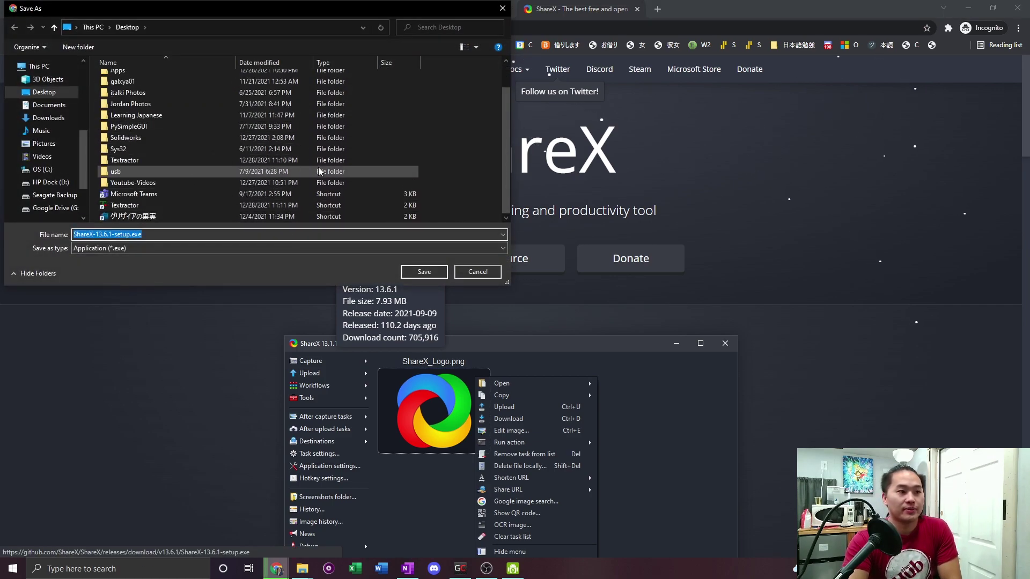
left_click(424, 272)
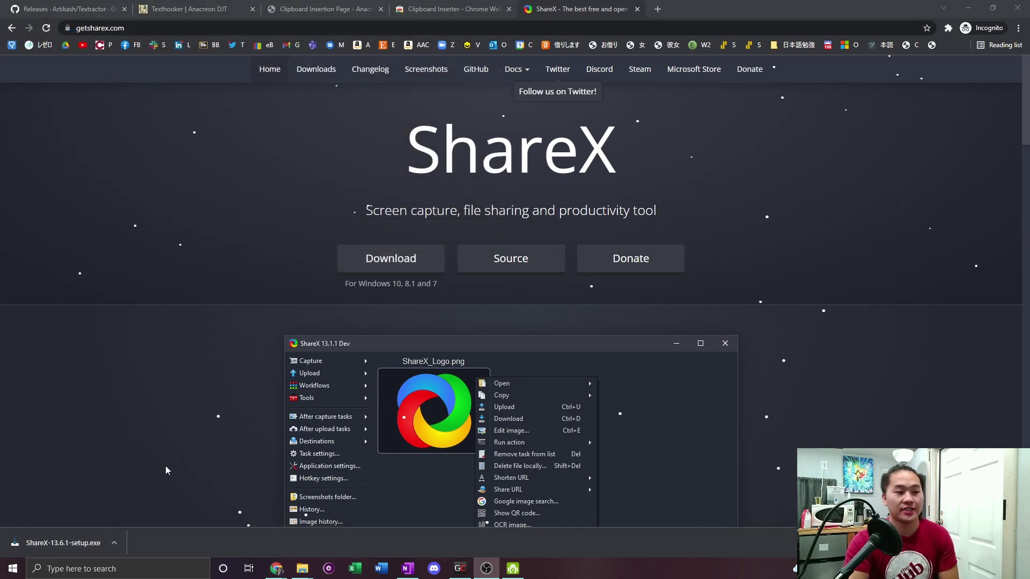
left_click(105, 532)
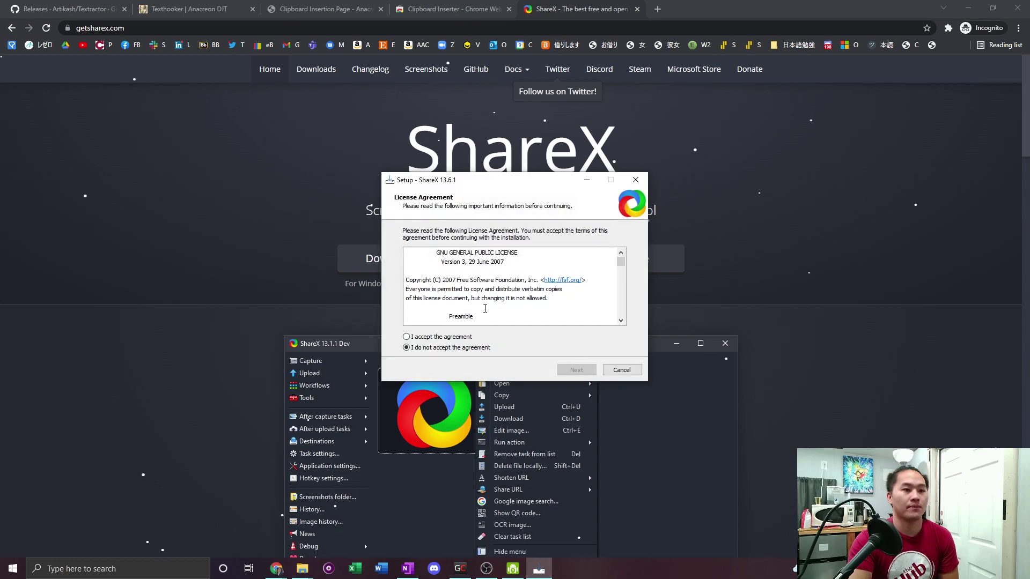
Step: Accept the ShareX license and keep the default C:\Program Files\ShareX install folder
scroll(406, 340, "down", 20)
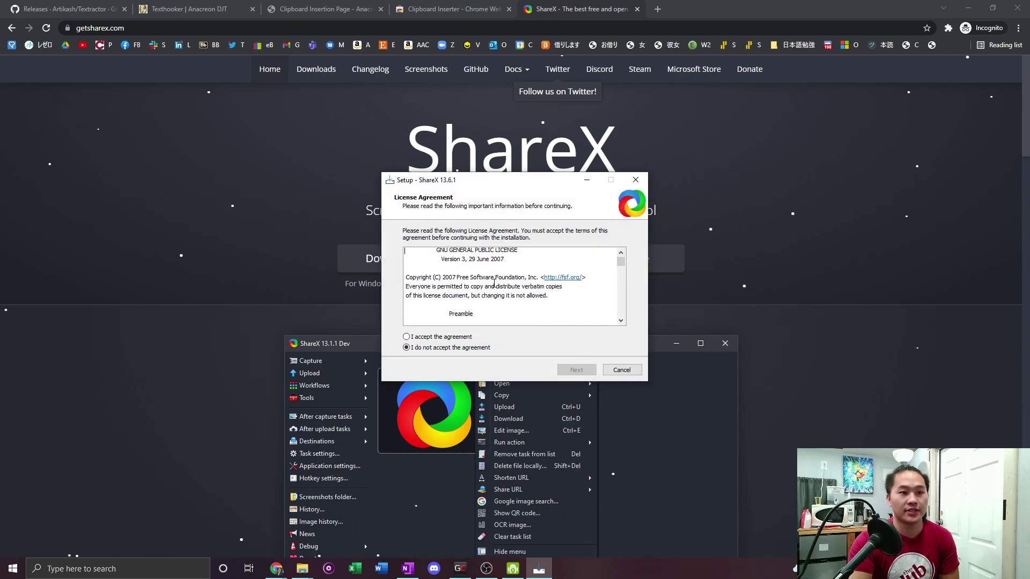
left_click(407, 337)
left_click(577, 369)
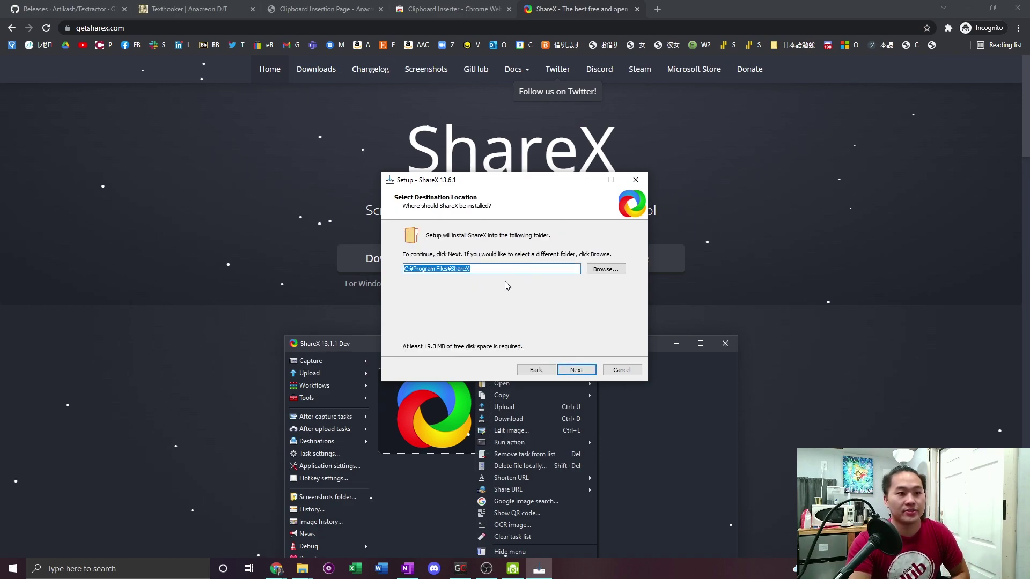
left_click(576, 370)
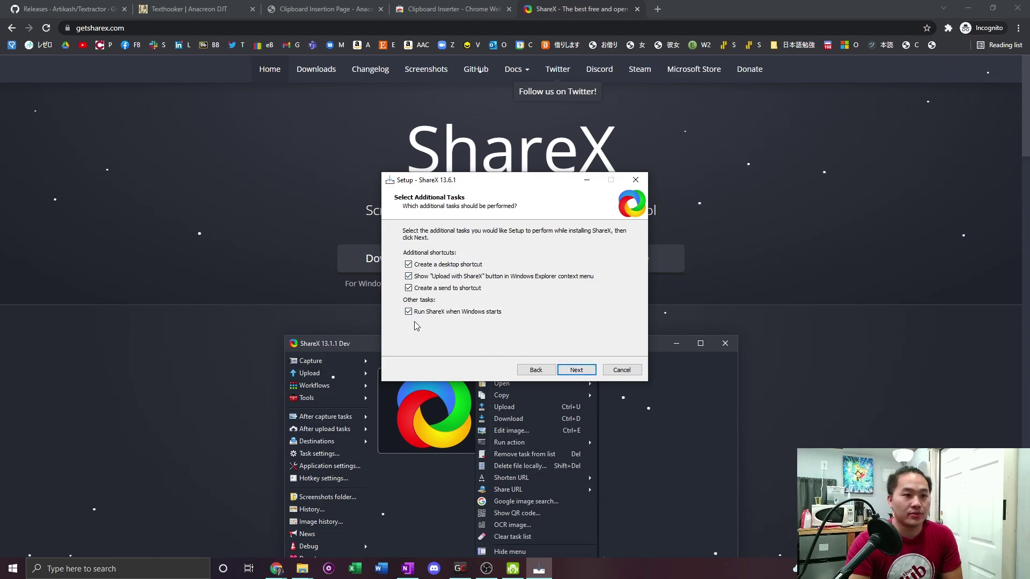
Step: Untick the send-to and Upload with ShareX options, then install and finish setup
left_click(408, 288)
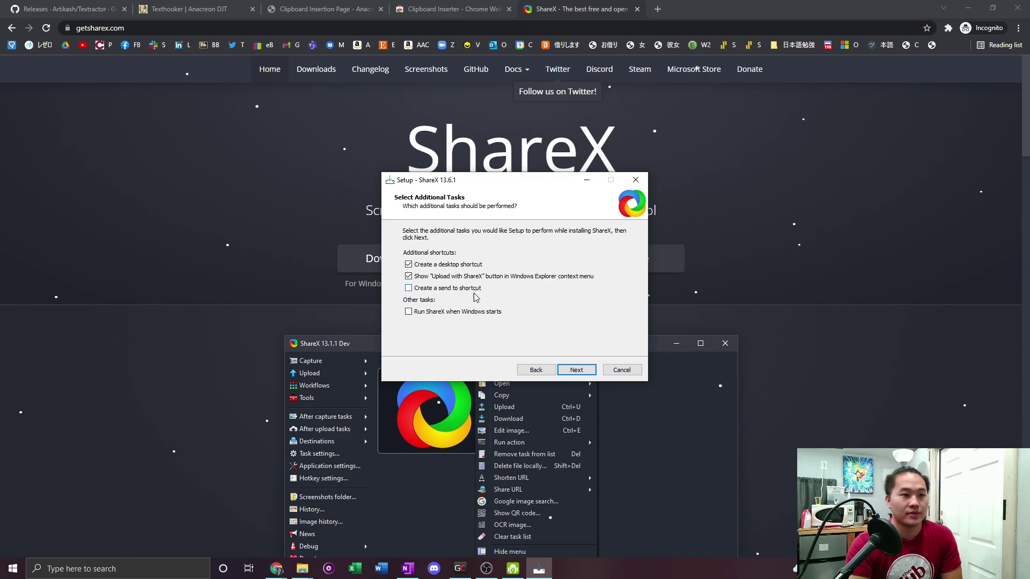
left_click(409, 277)
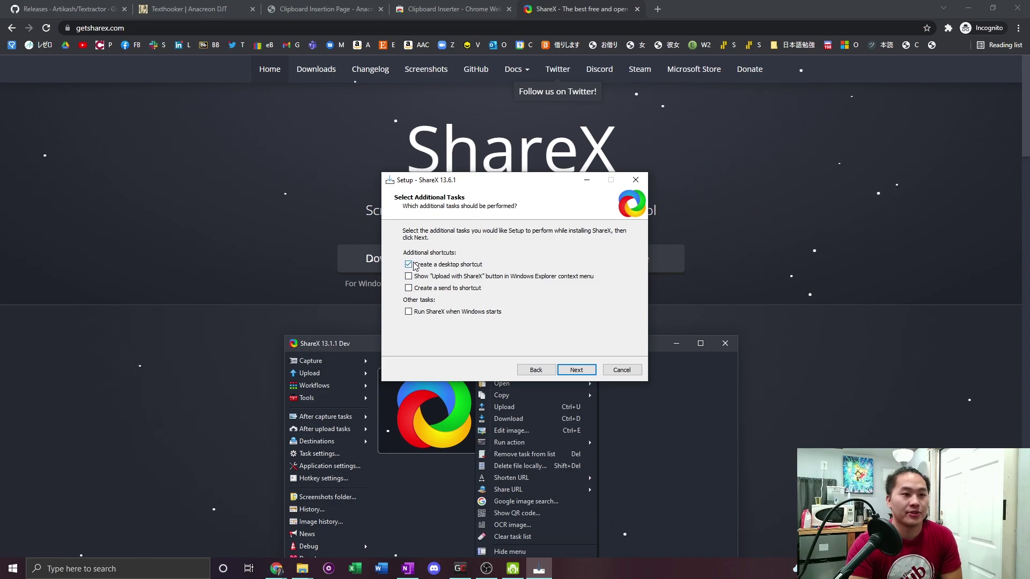
left_click(573, 367)
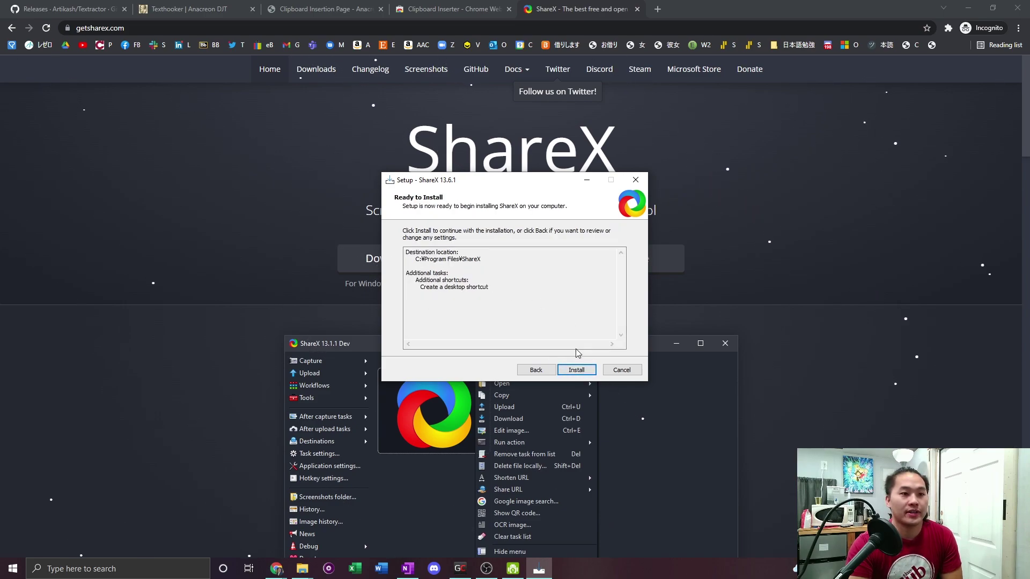
left_click(578, 371)
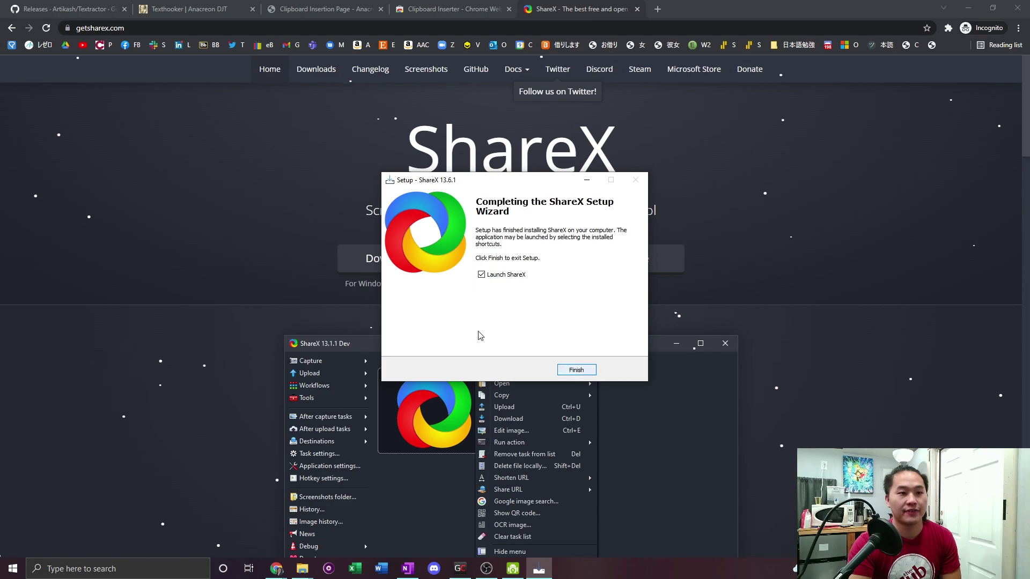
left_click(579, 371)
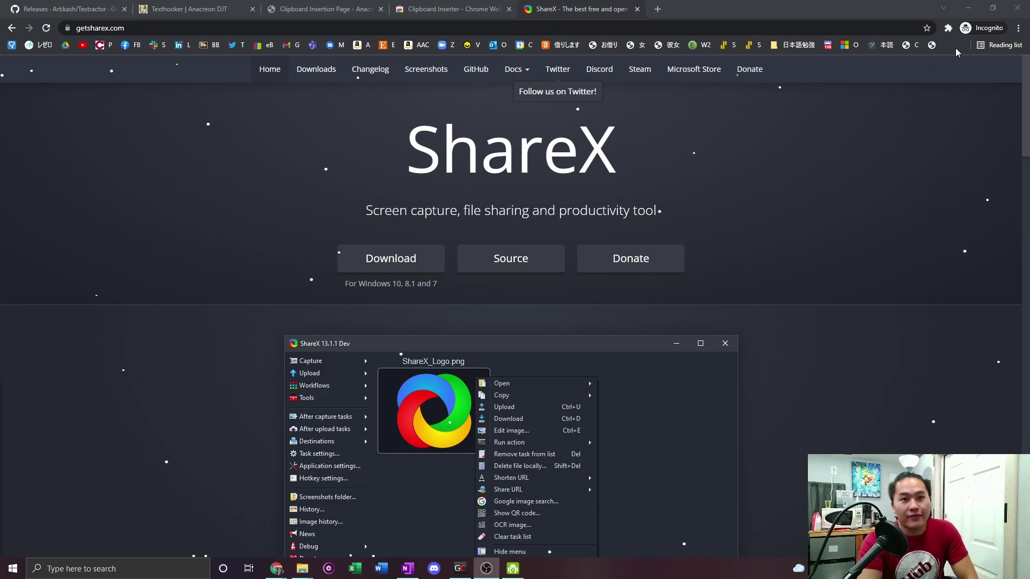
Step: Delete the ShareX installer from the Desktop, move the Textractor folder beside its shortcut, and launch Textractor
left_click(970, 12)
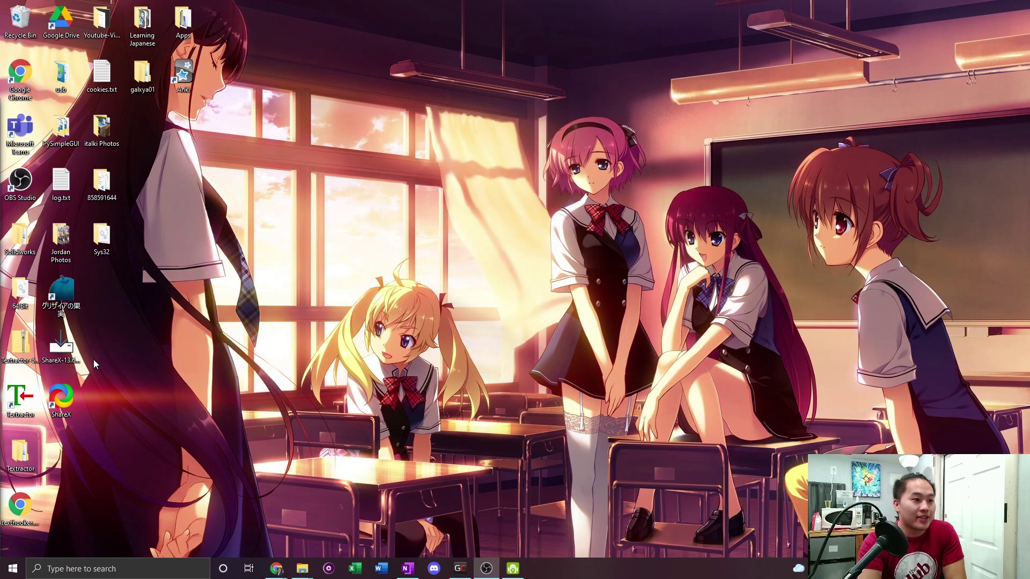
left_click(51, 349)
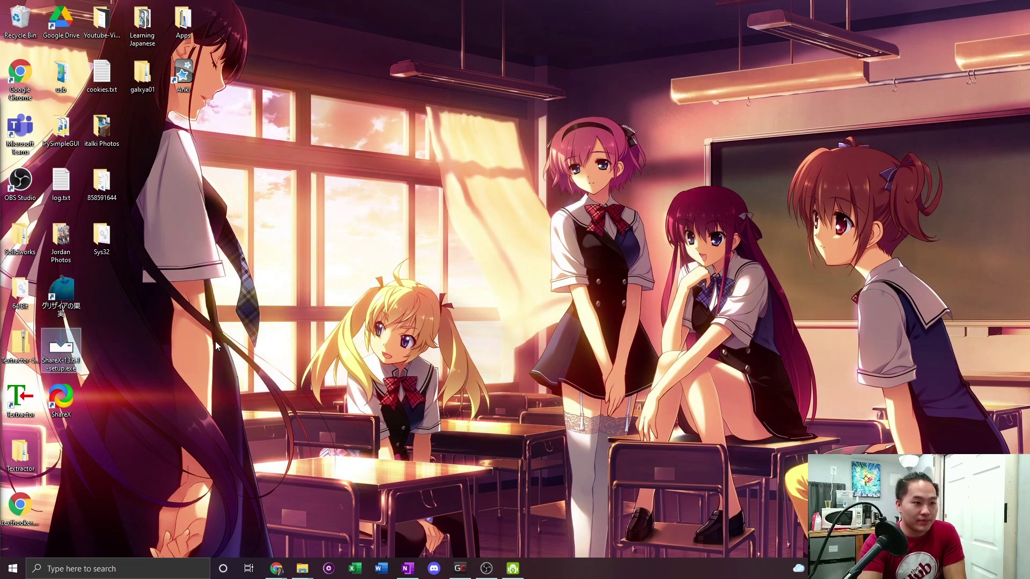
key("Delete")
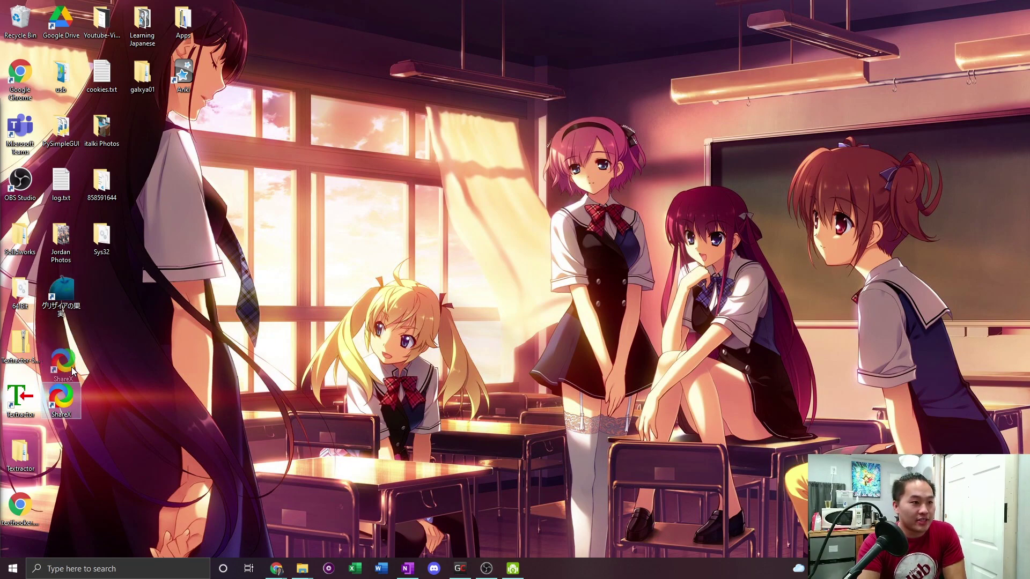
left_click_drag(27, 449, 62, 401)
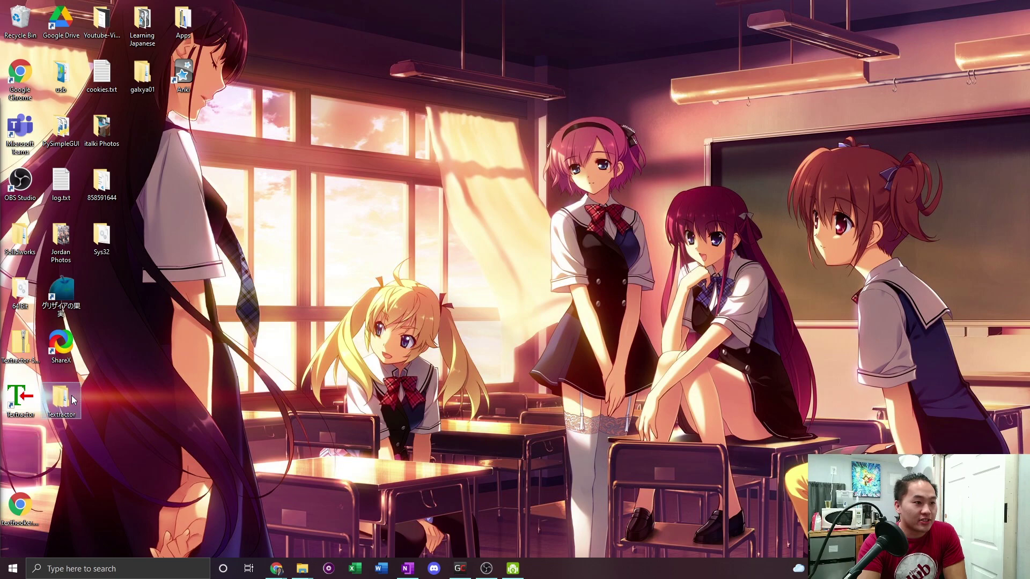
double_click(21, 401)
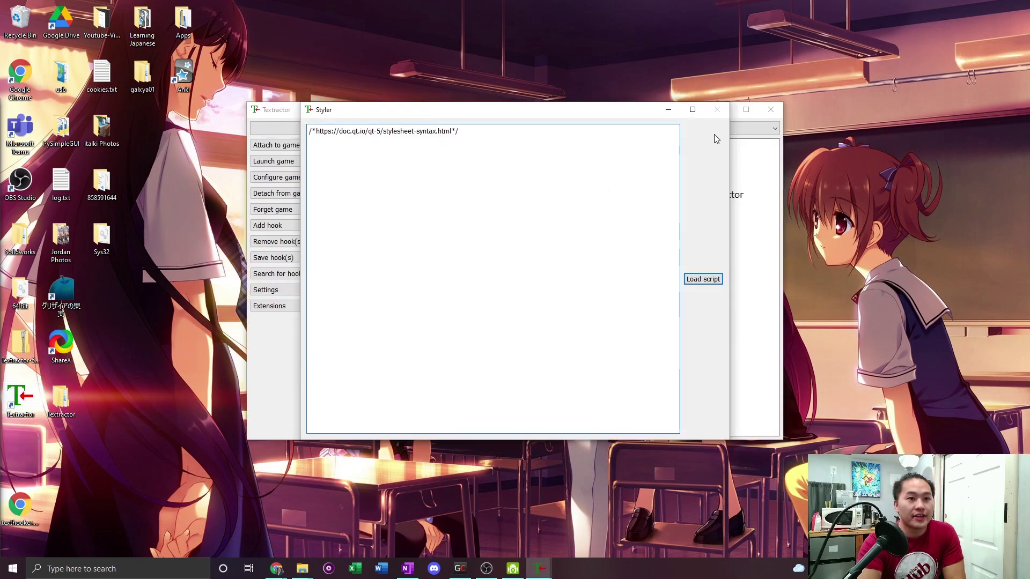
Step: Move the Styler window aside and open Textractor's Extensions list
left_click_drag(598, 114, 833, 191)
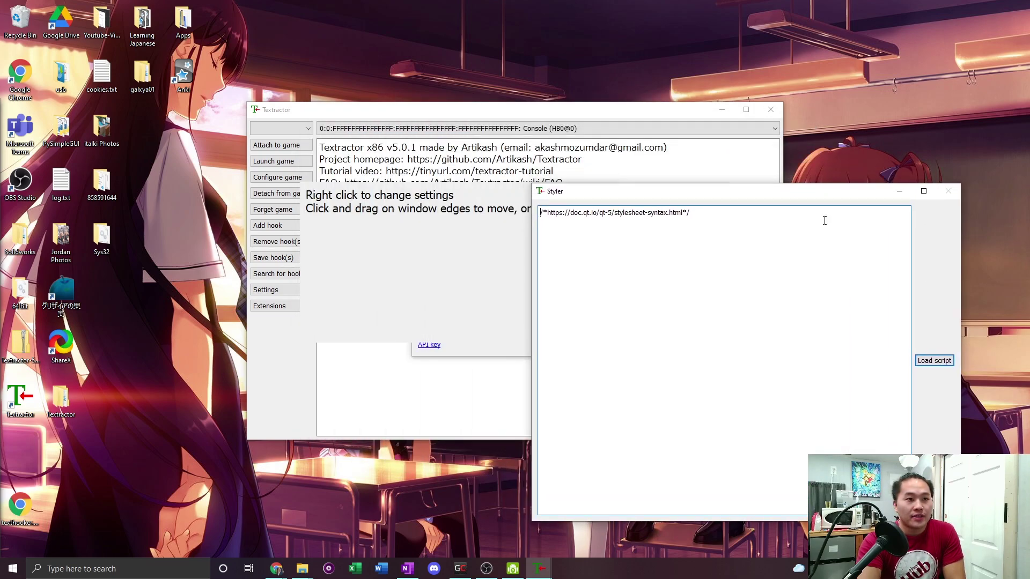
left_click(603, 171)
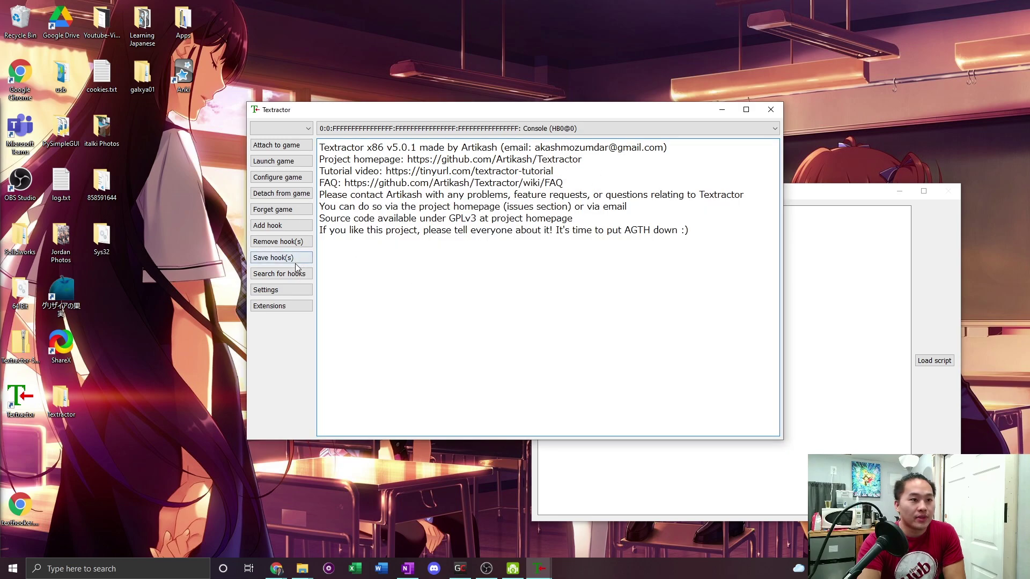
left_click(281, 306)
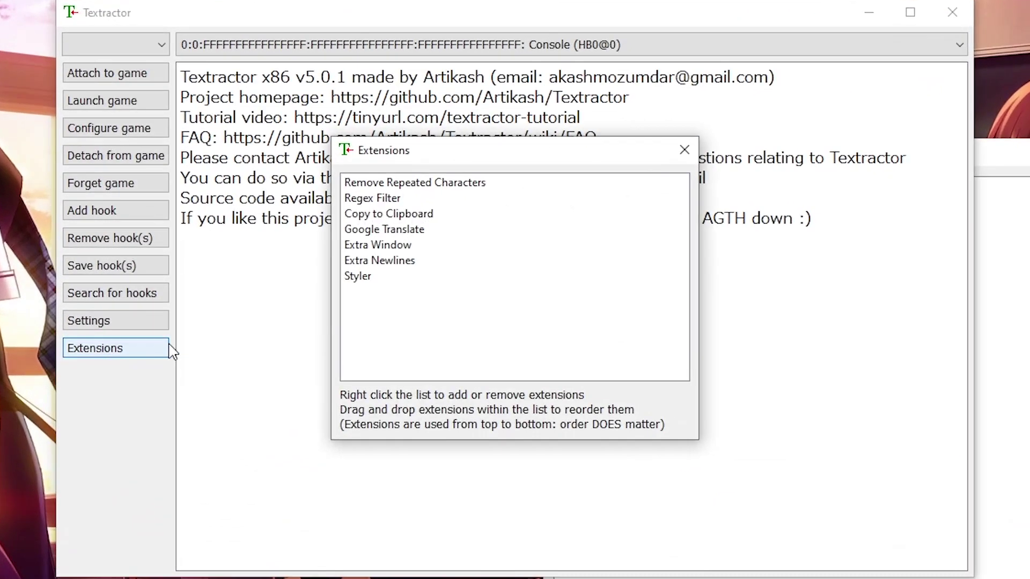
Step: Remove the Styler, Extra Newlines and Extra Window extensions
right_click(390, 277)
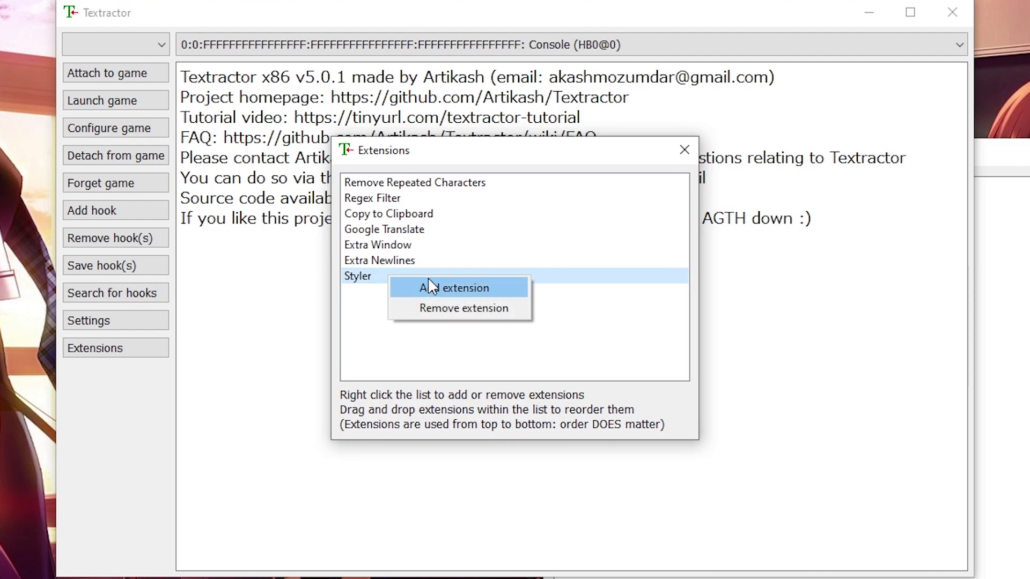
left_click(451, 307)
right_click(386, 262)
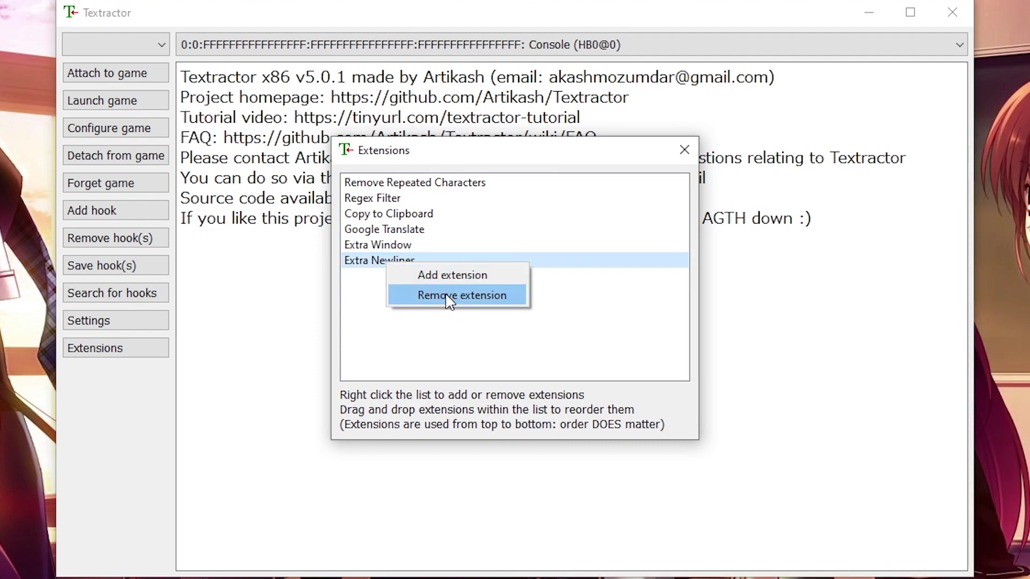
left_click(449, 297)
right_click(390, 246)
left_click(452, 277)
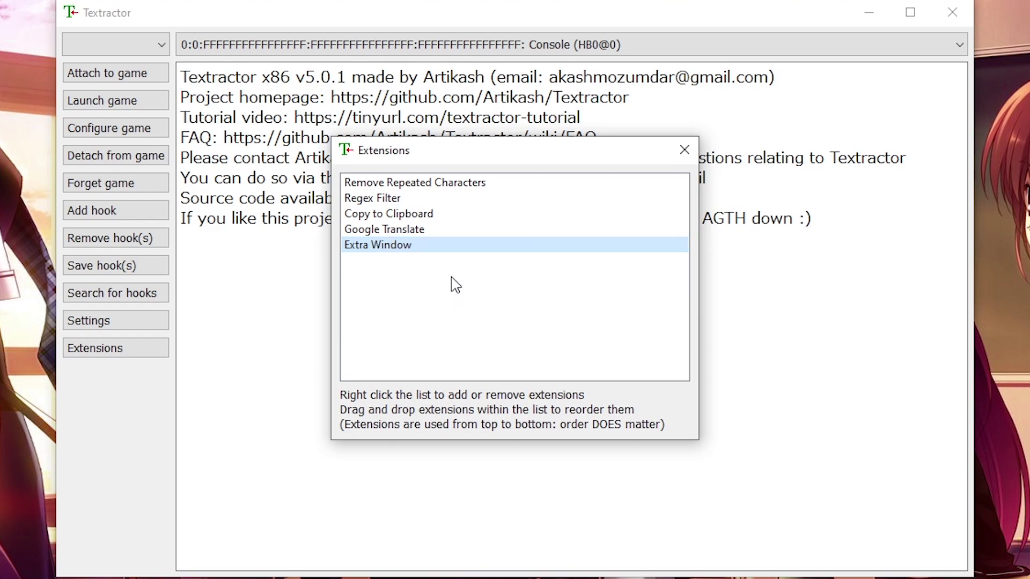
Step: Remove the Google Translate and Regex Filter extensions, leaving Remove Repeated Characters selected
right_click(407, 237)
left_click(463, 269)
left_click(390, 198)
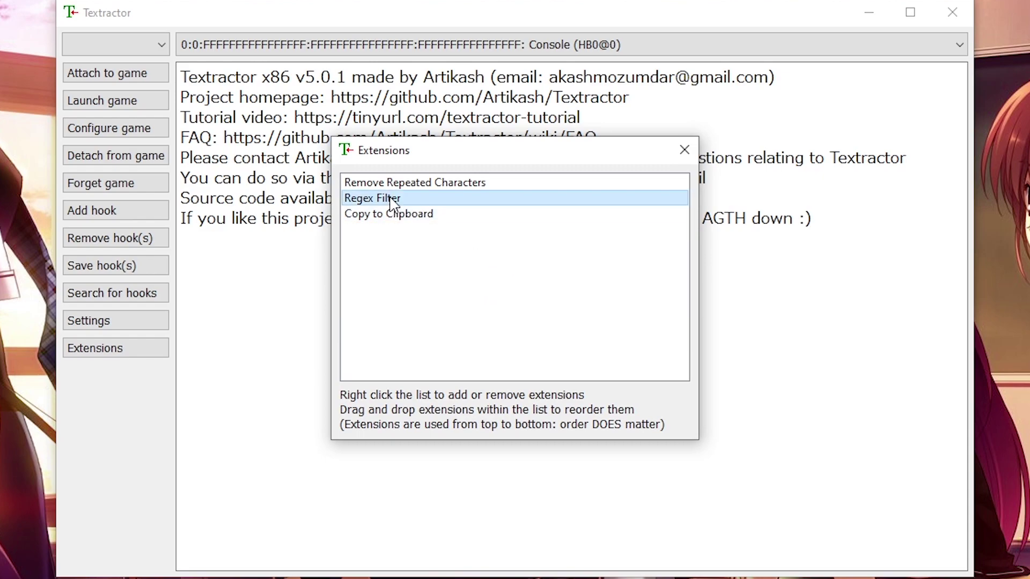
right_click(392, 201)
left_click(449, 231)
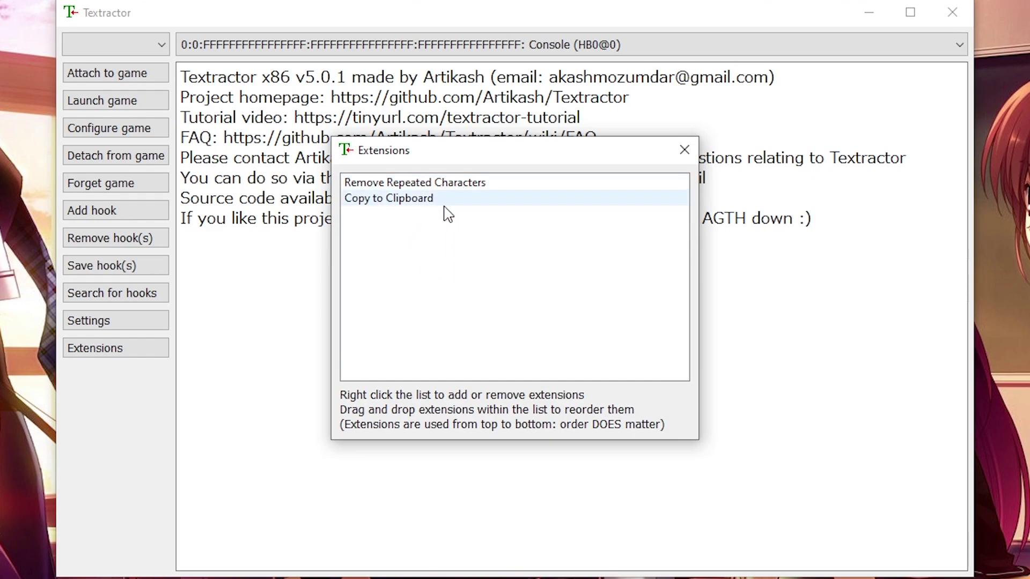
left_click(361, 183)
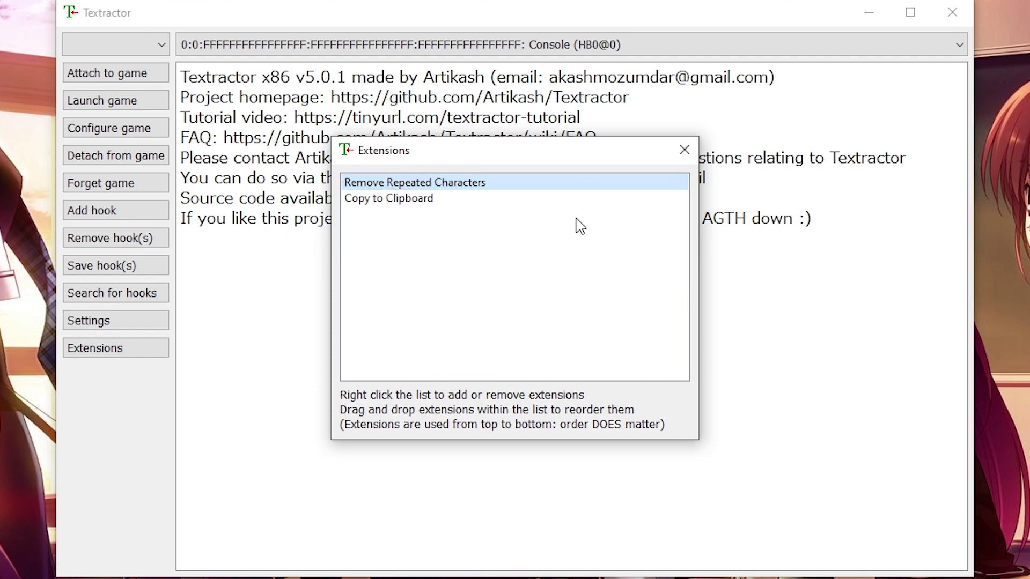